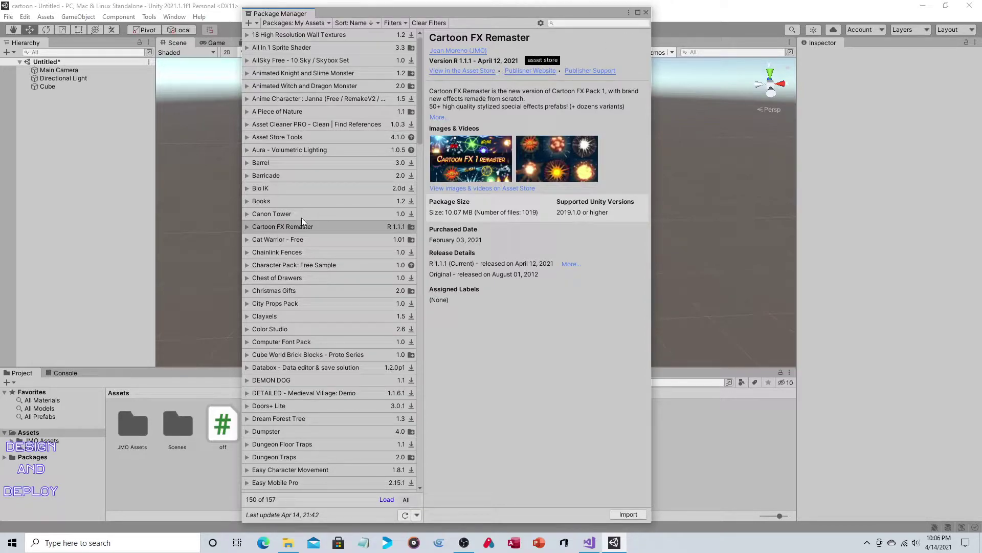
- Add the CFXR Fire Breath prefab from JMO Assets > Cartoon FX Remaster > CFXR Prefabs > Fire to the scene
left_click(645, 11)
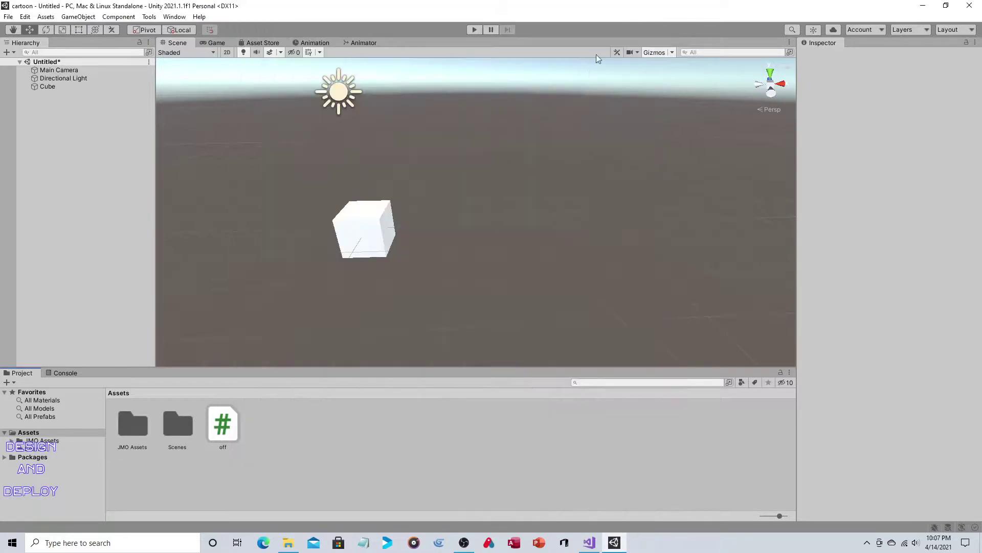
double_click(133, 422)
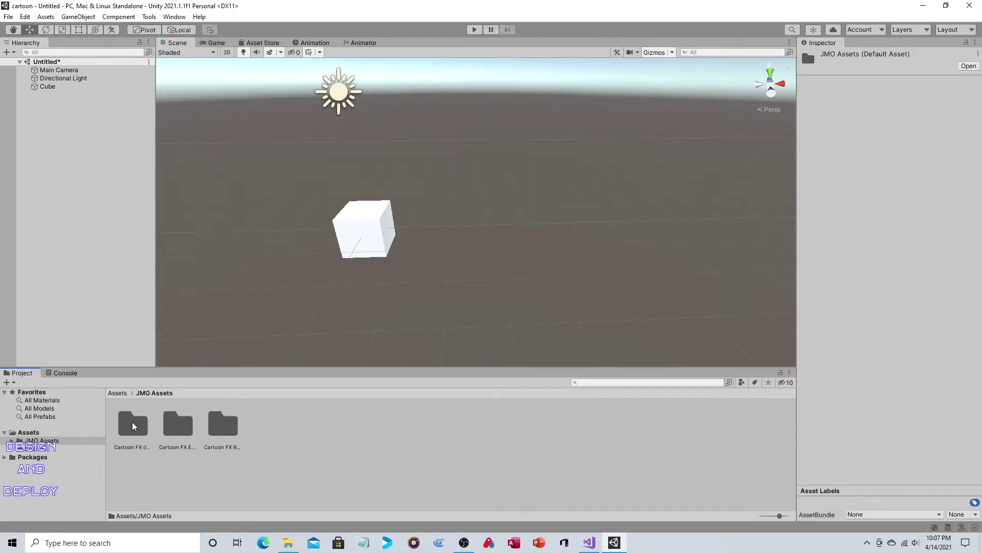
left_click(223, 423)
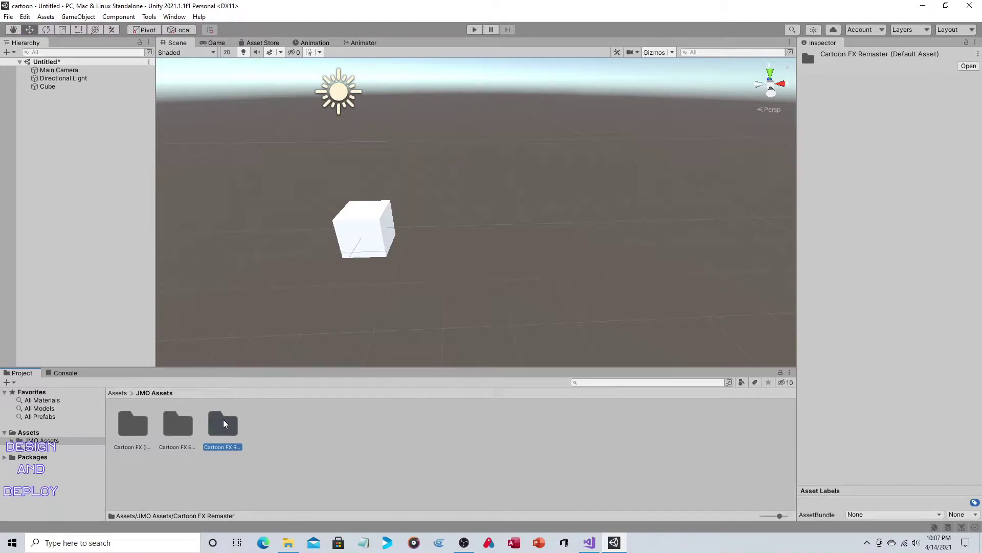
double_click(223, 424)
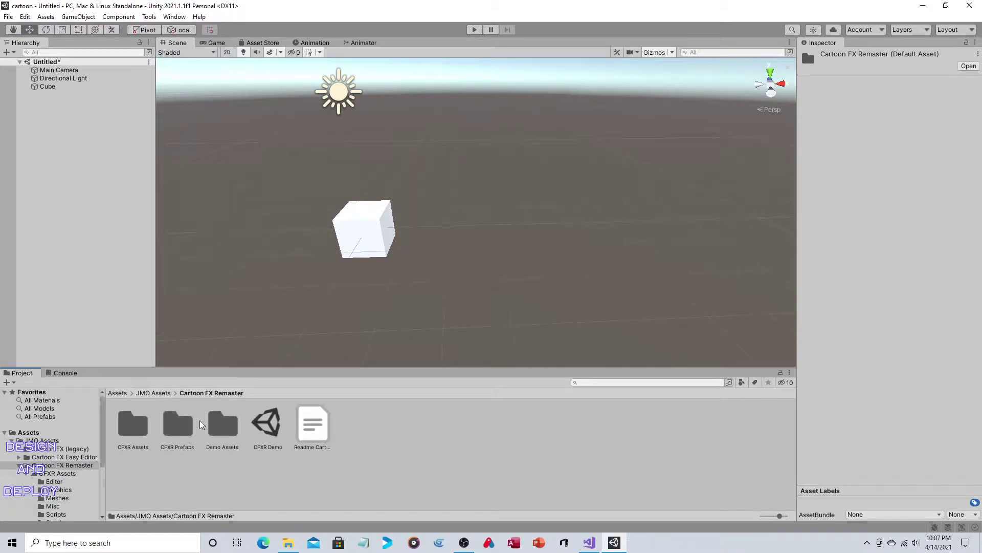
double_click(179, 424)
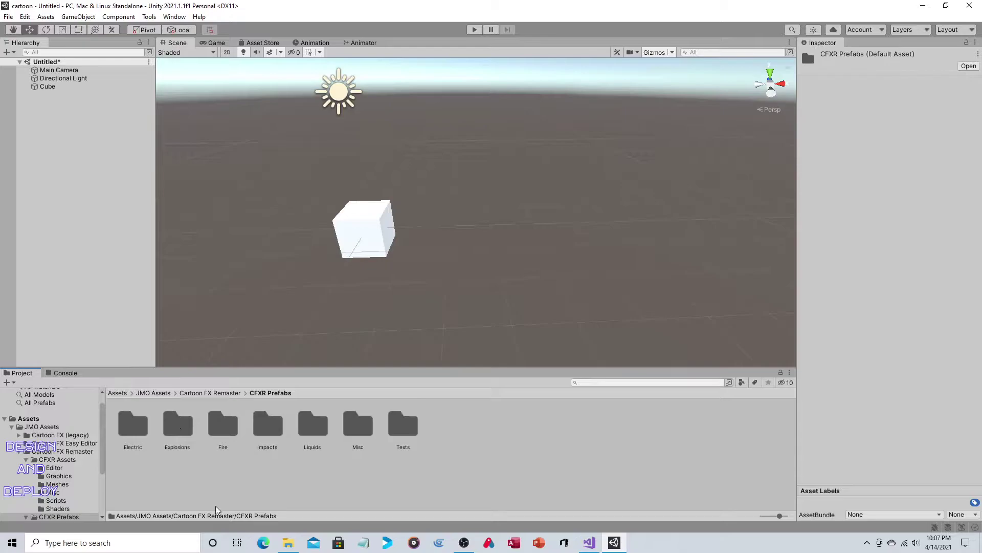
double_click(223, 424)
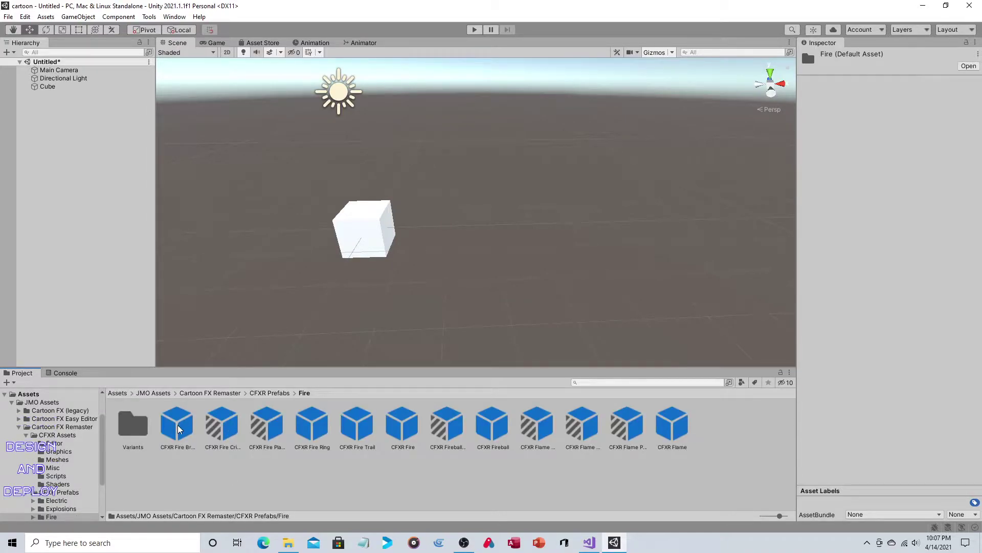
left_click_drag(184, 431, 66, 192)
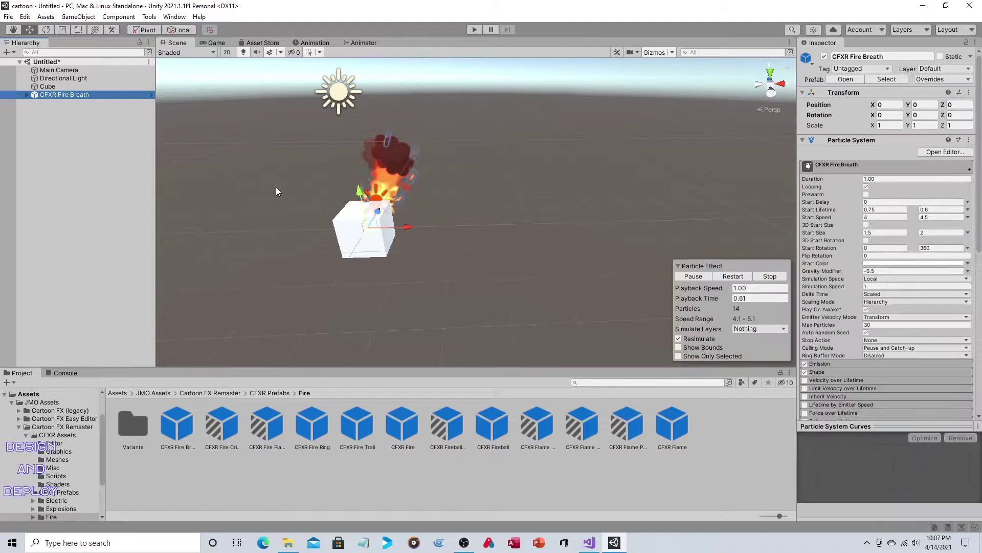
- Move the cube left along X to -4.01, then reselect CFXR Fire Breath
left_click(500, 172)
right_click_drag(502, 167, 399, 307)
left_click(399, 307)
left_click_drag(450, 291, 266, 291)
right_click_drag(313, 221, 307, 221)
left_click(79, 17)
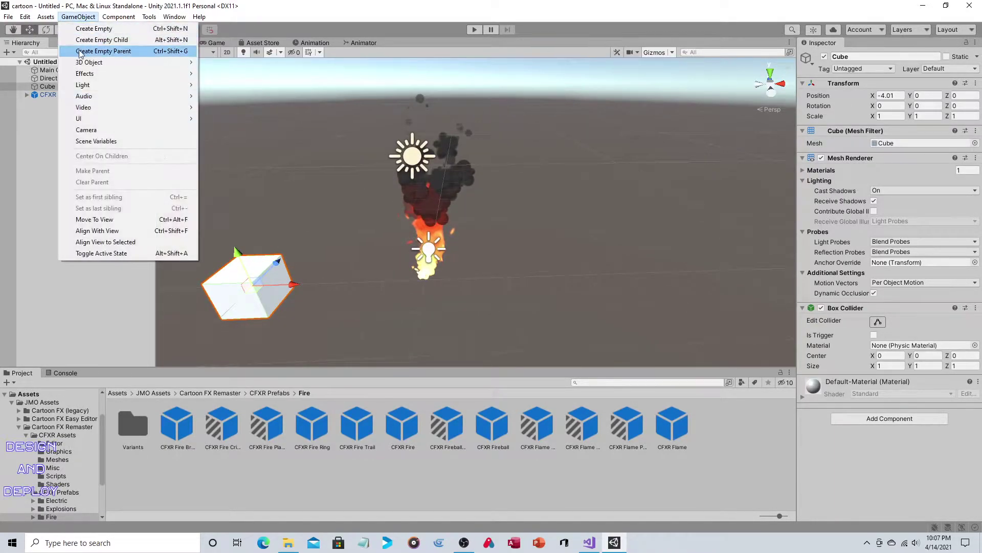
mouse_move(106, 63)
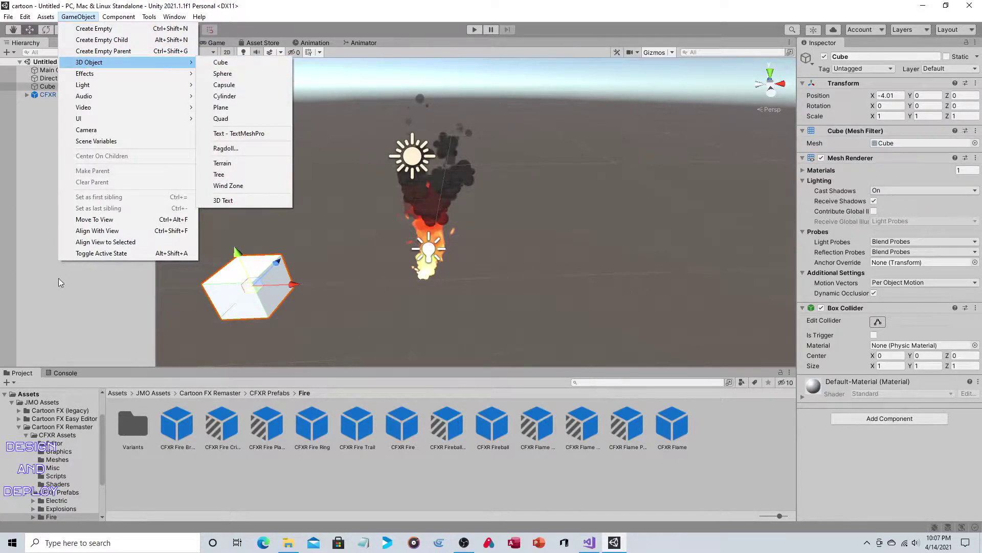
left_click(60, 295)
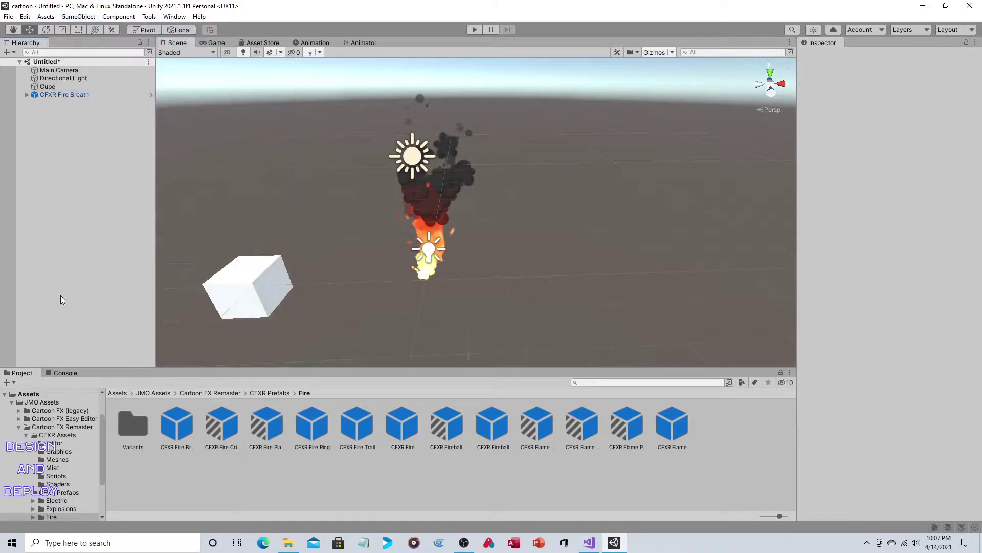
left_click(67, 95)
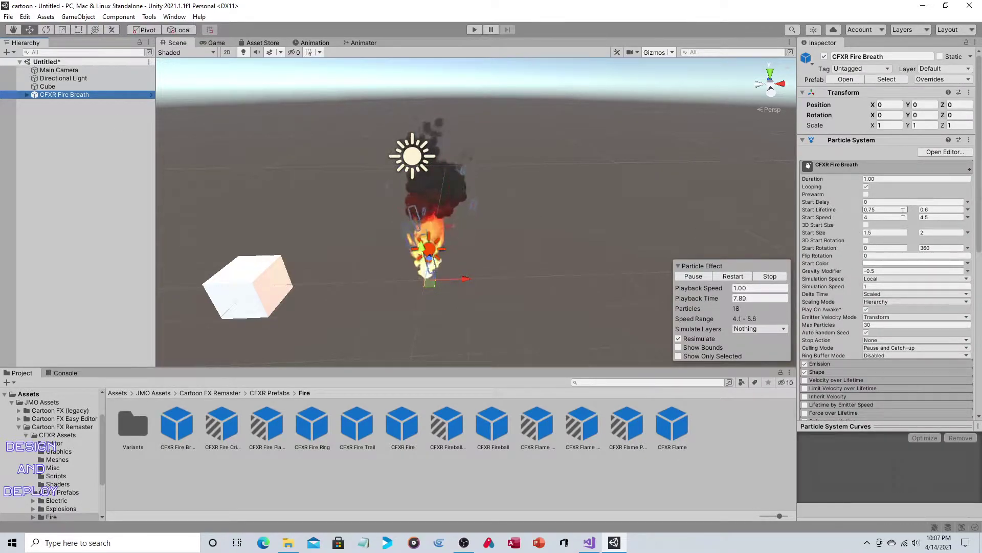
- Set CFXR Fire Breath's Rotation Y to 90 and reframe the Scene view on the flame
left_click(923, 115)
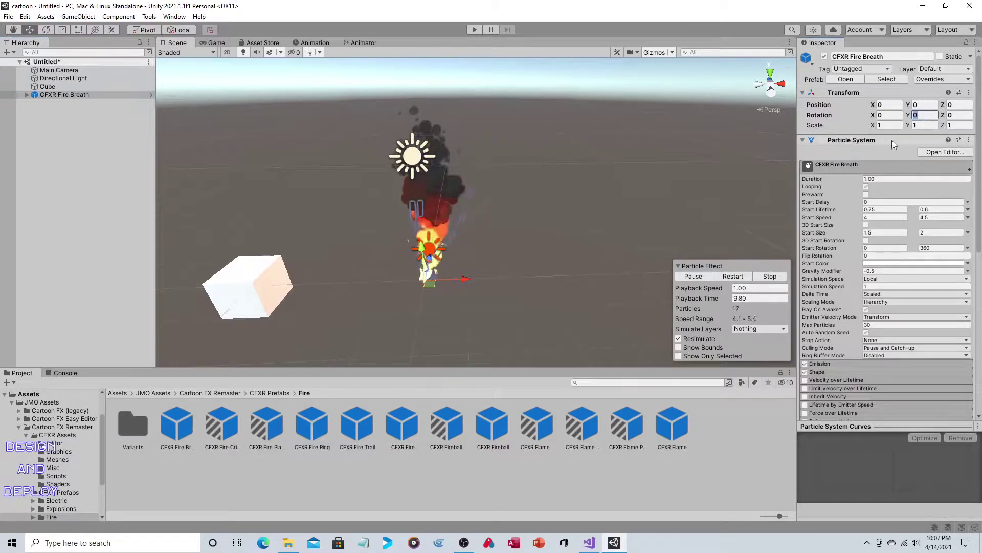
type("90")
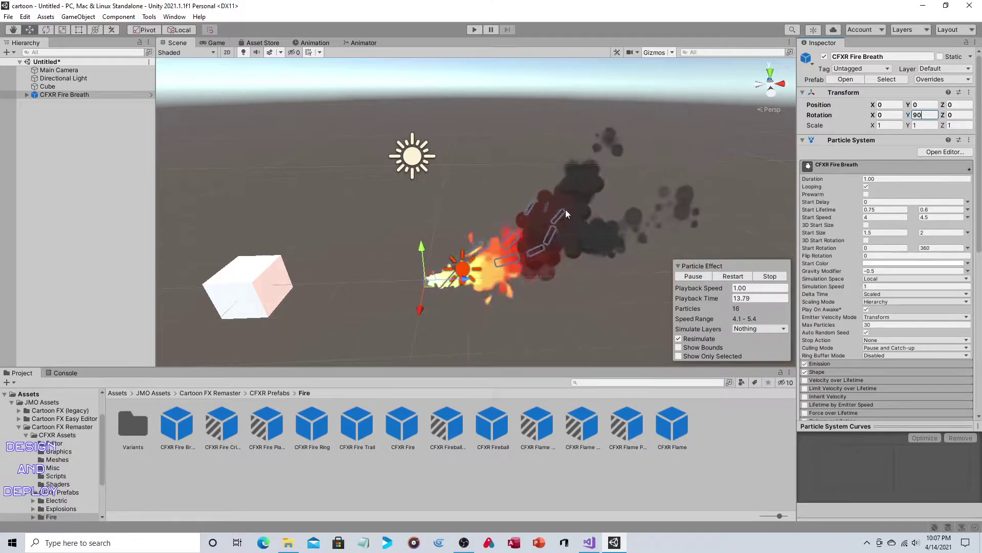
left_click_drag(566, 210, 580, 223, "alt")
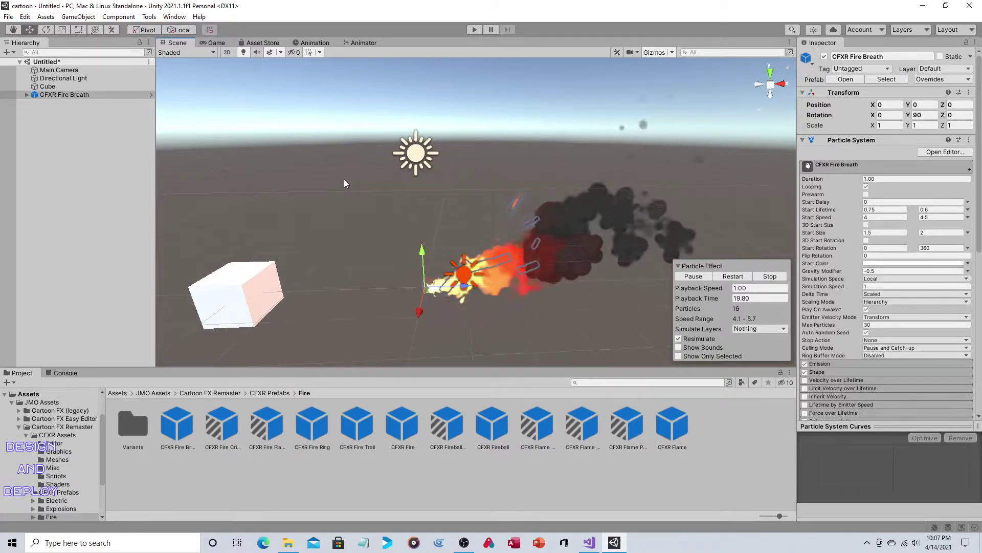
key("q")
left_click_drag(498, 182, 447, 129)
key("w")
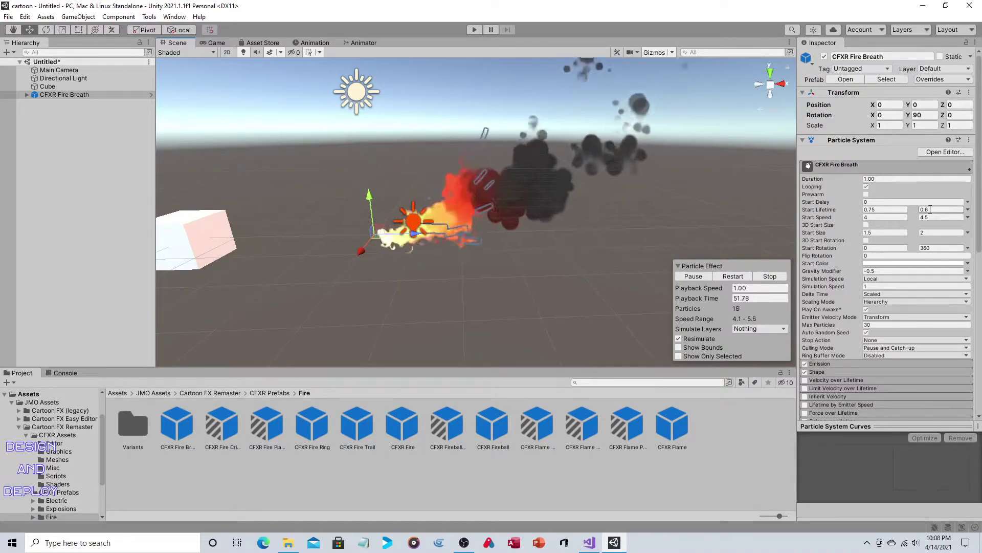
- Give the fire breath Start Lifetime 1.25–1.1 and change Gravity Modifier from -0.5 to -0.2
left_click(899, 210)
type("1")
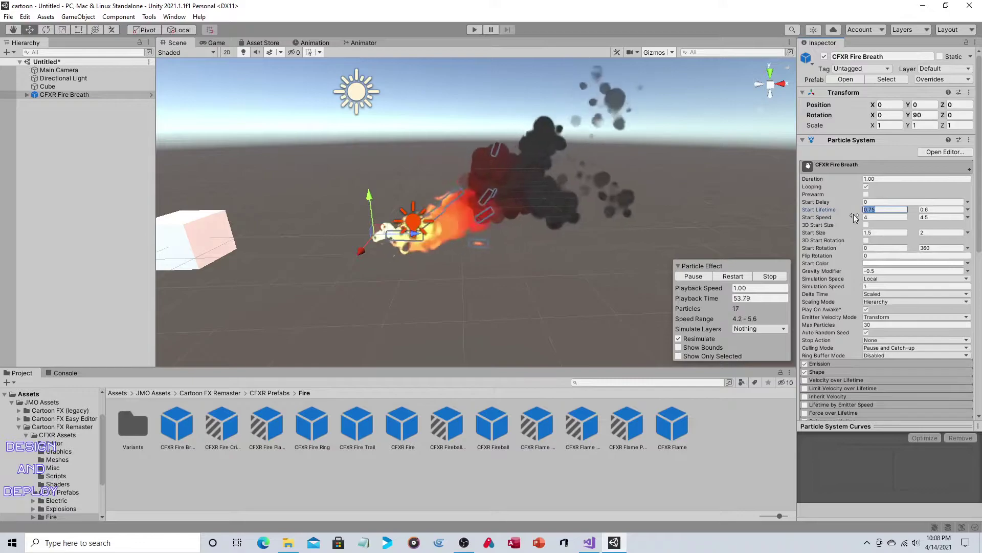
type(".25")
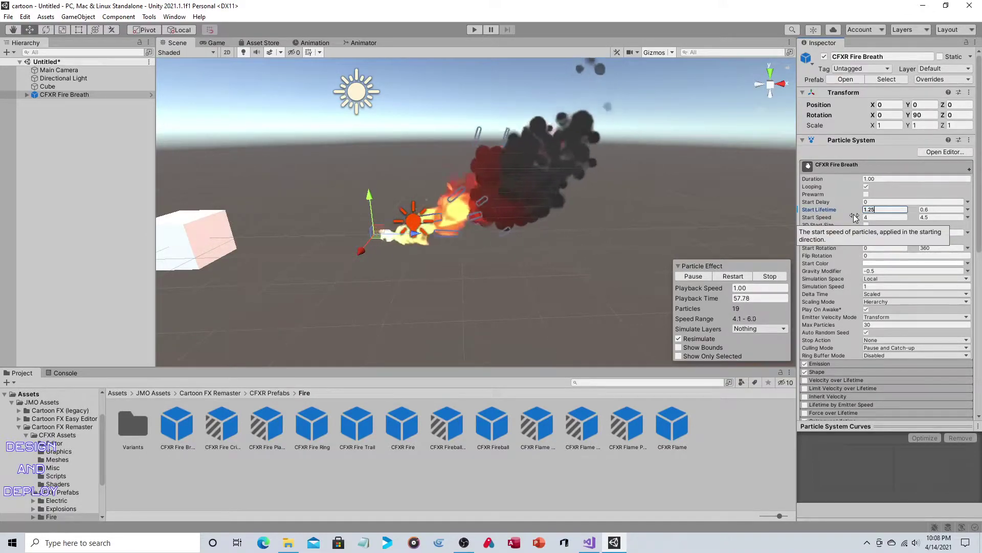
left_click(930, 210)
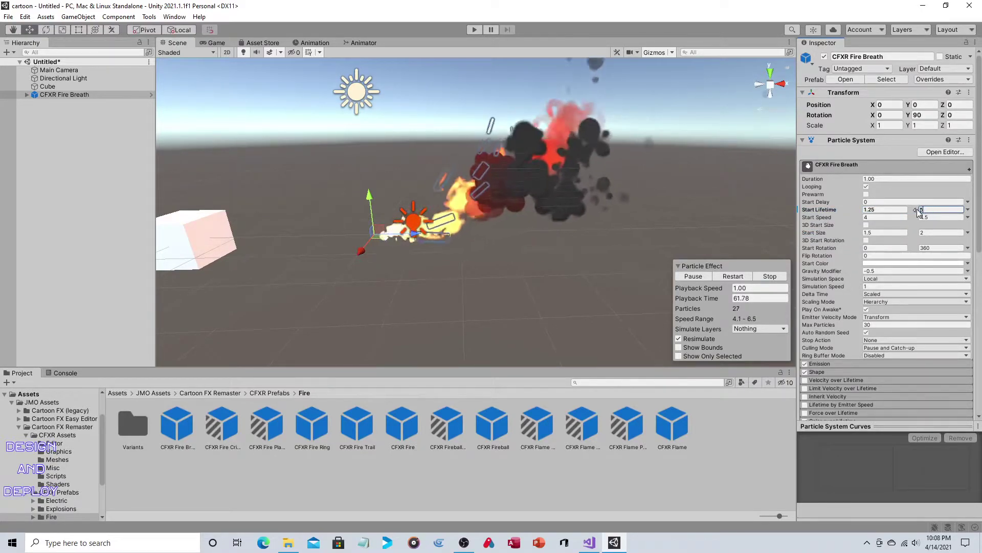
key("BackSpace")
type("5.10")
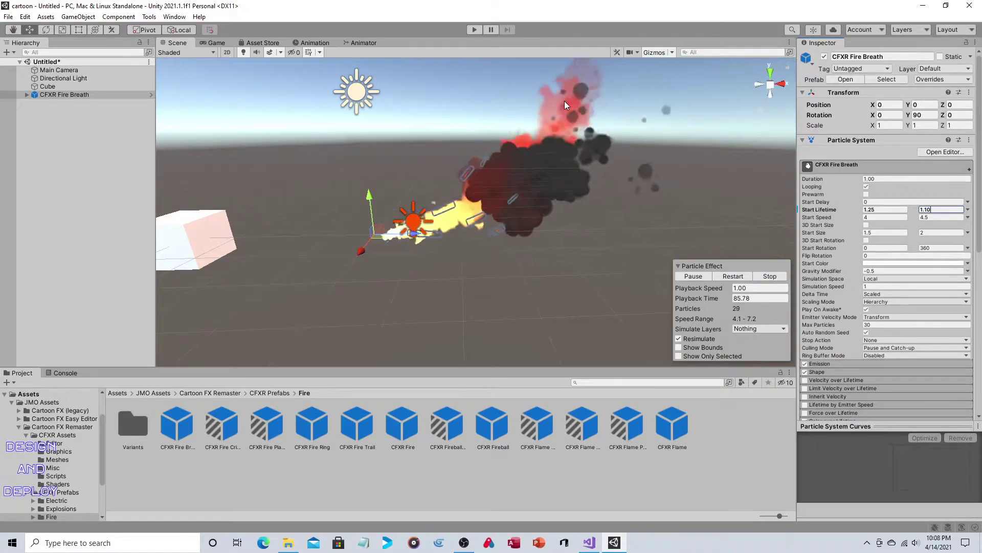
left_click(871, 271)
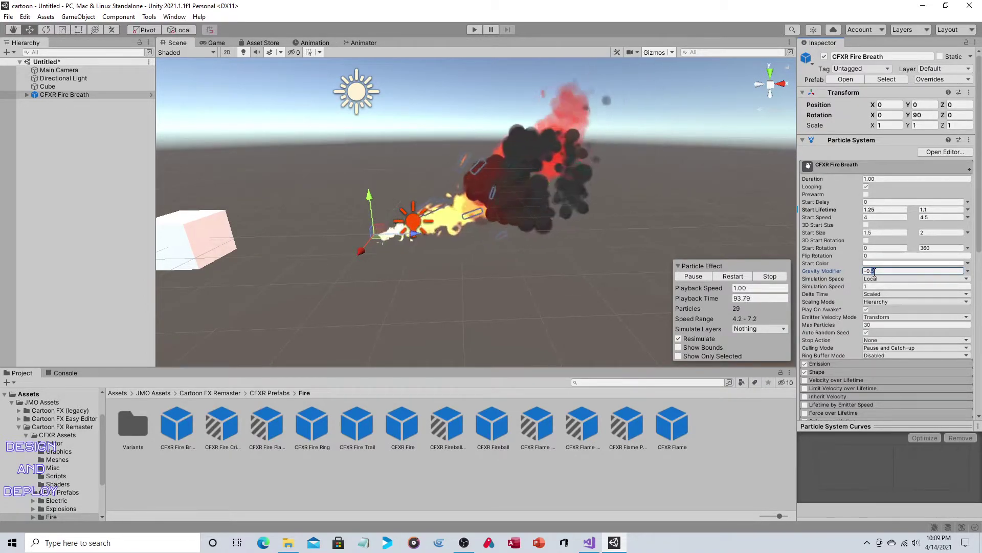
key("BackSpace")
type("2")
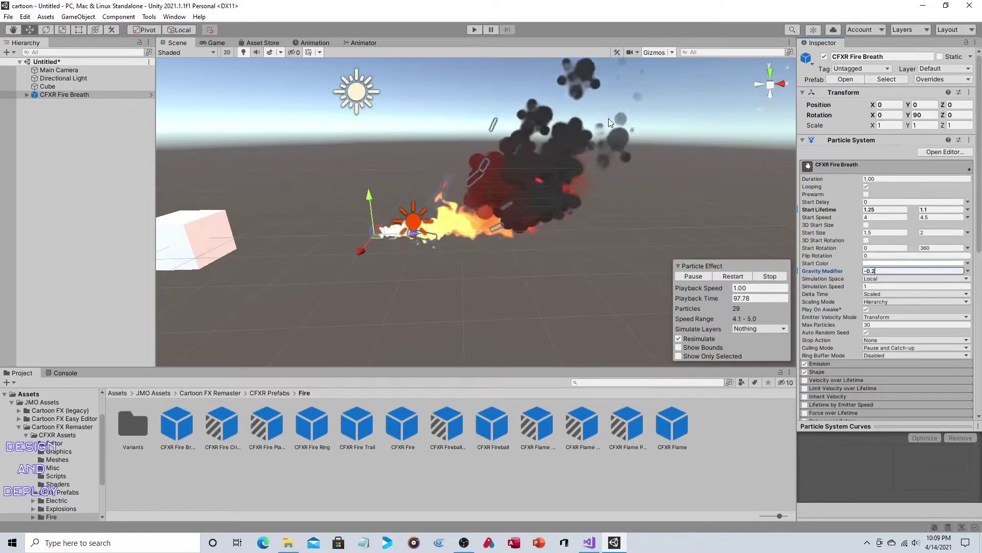
- Move the Smoke child to Y 0.91, Z 3.78 and set its Start Delay to 0.45
left_click(27, 94)
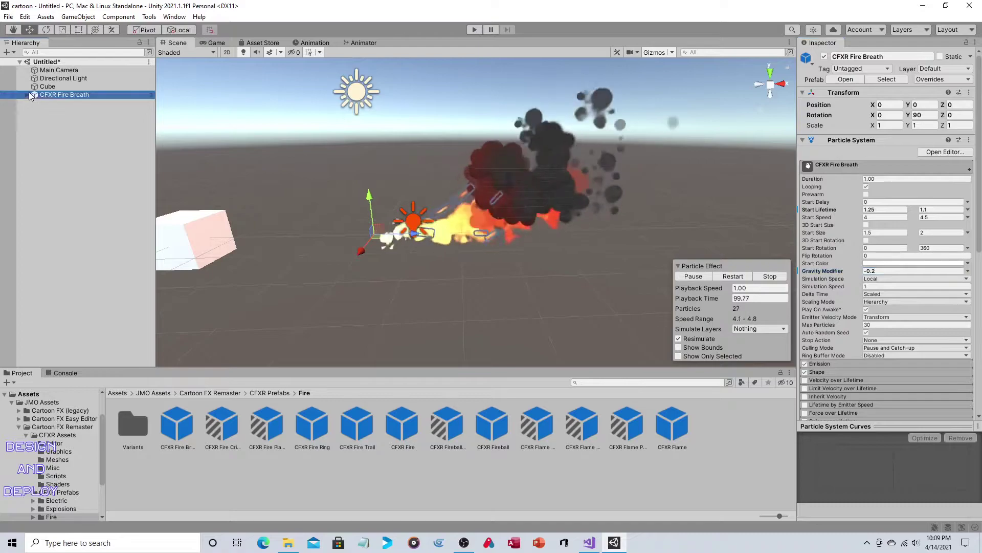
left_click(57, 111)
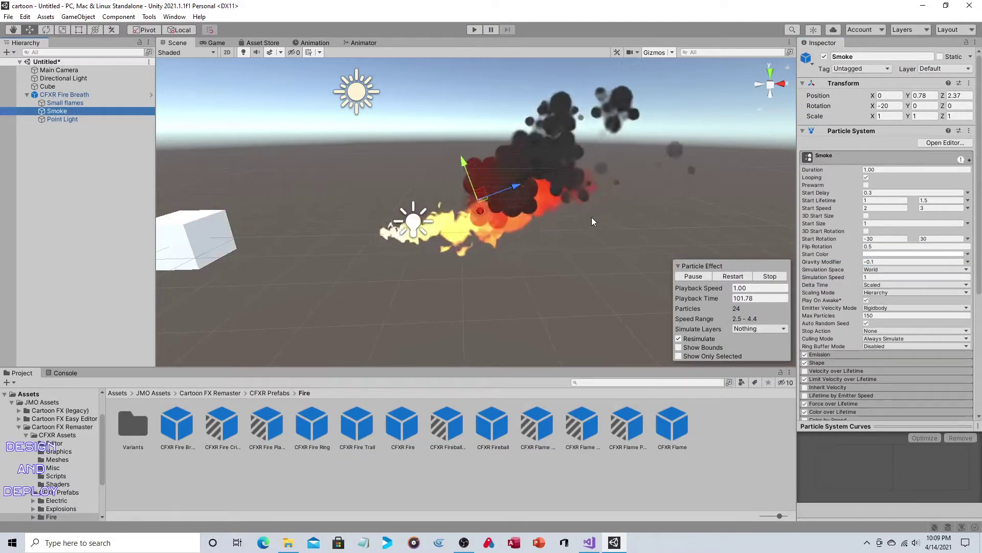
left_click_drag(539, 183, 579, 177)
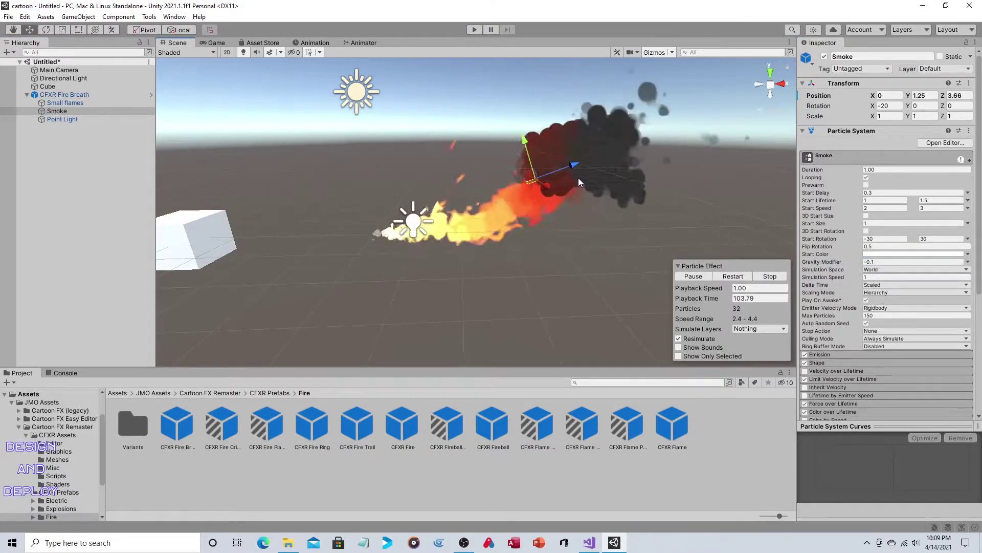
left_click_drag(523, 137, 523, 154)
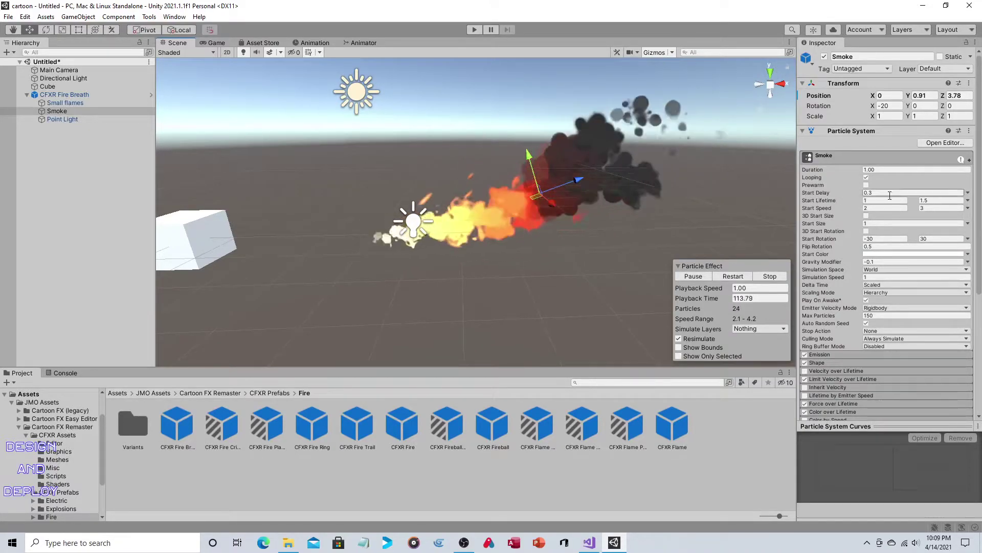
left_click(870, 194)
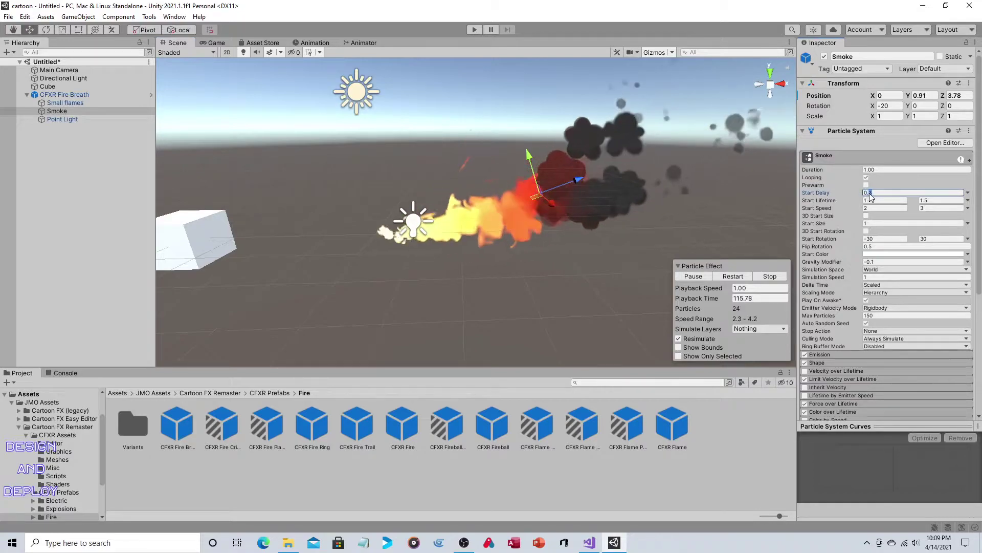
type("0.45")
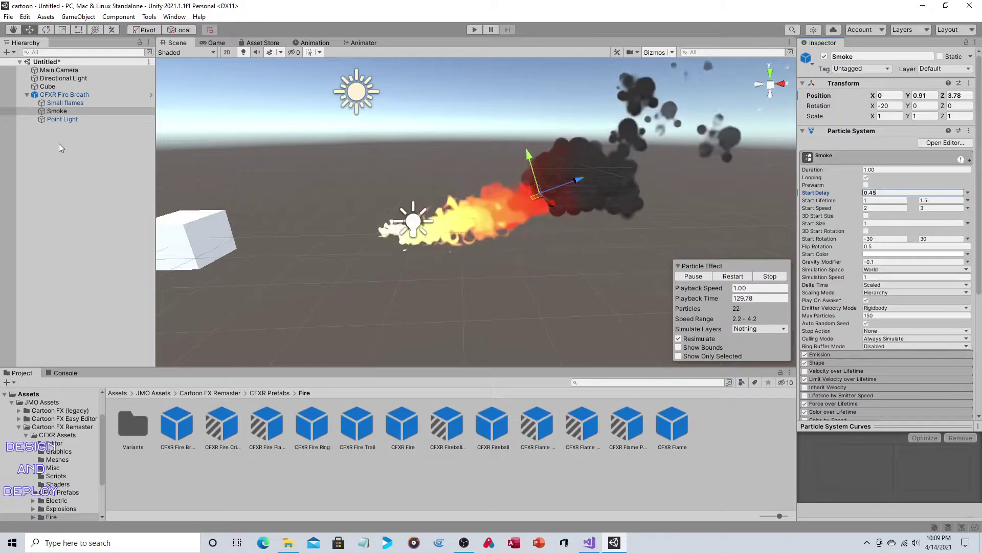
- Frame the fire breath and Cube in the Scene view, undoing an accidental cube move
left_click(24, 92)
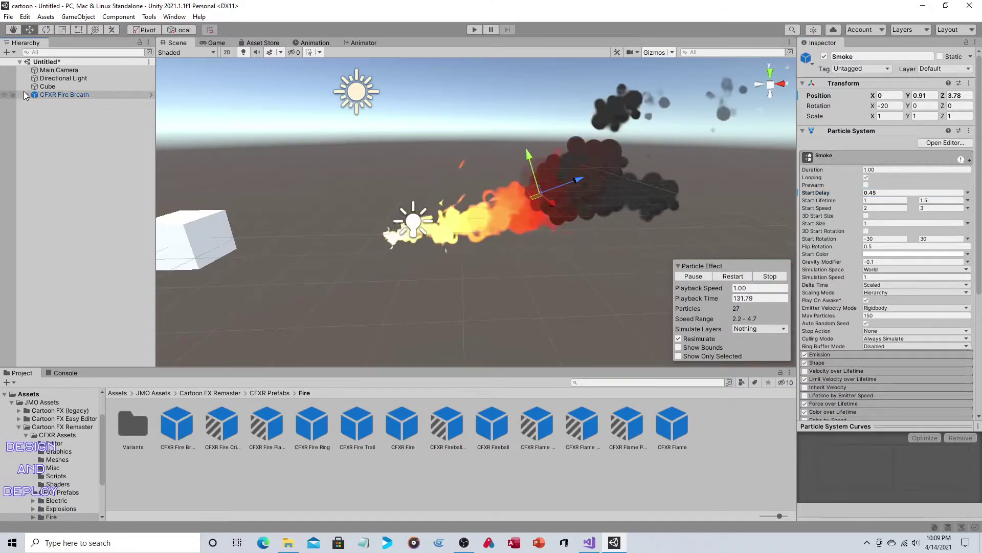
left_click(45, 155)
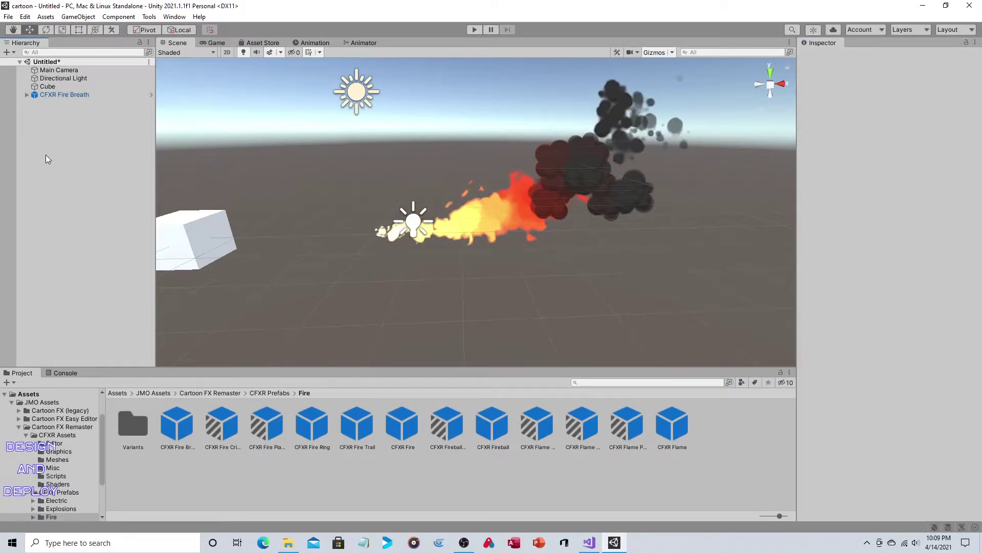
double_click(60, 97)
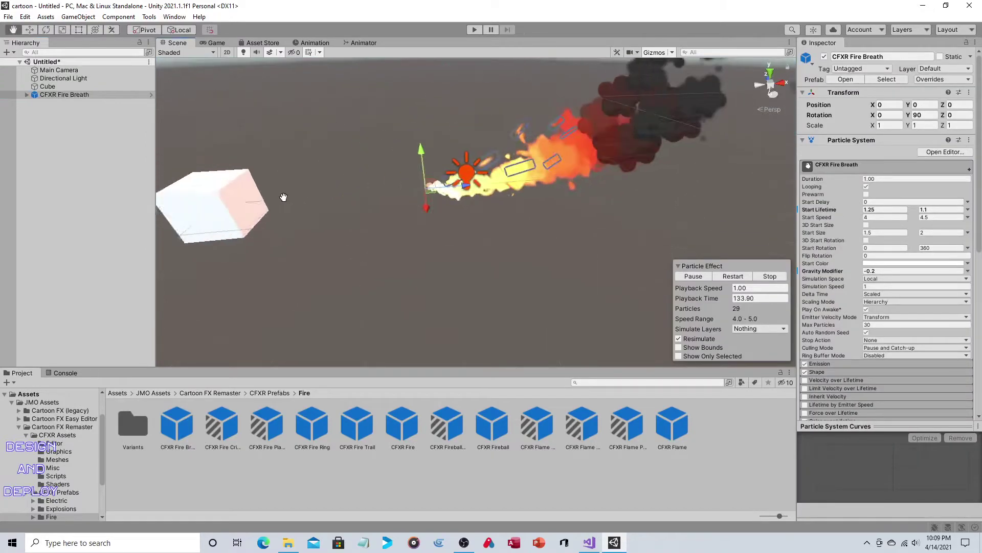
middle_click_drag(283, 197, 450, 171)
left_click(304, 188)
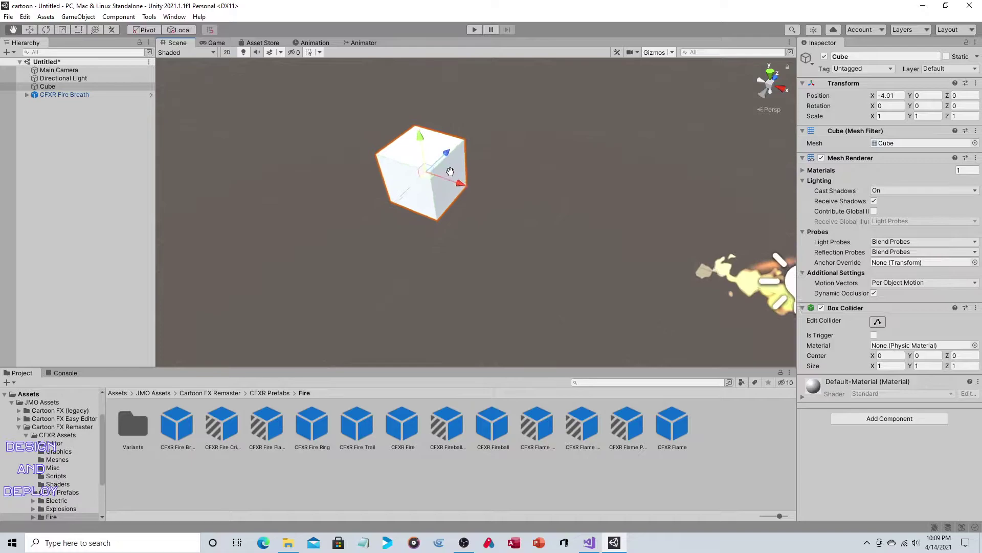
left_click_drag(450, 172, 559, 196, "alt")
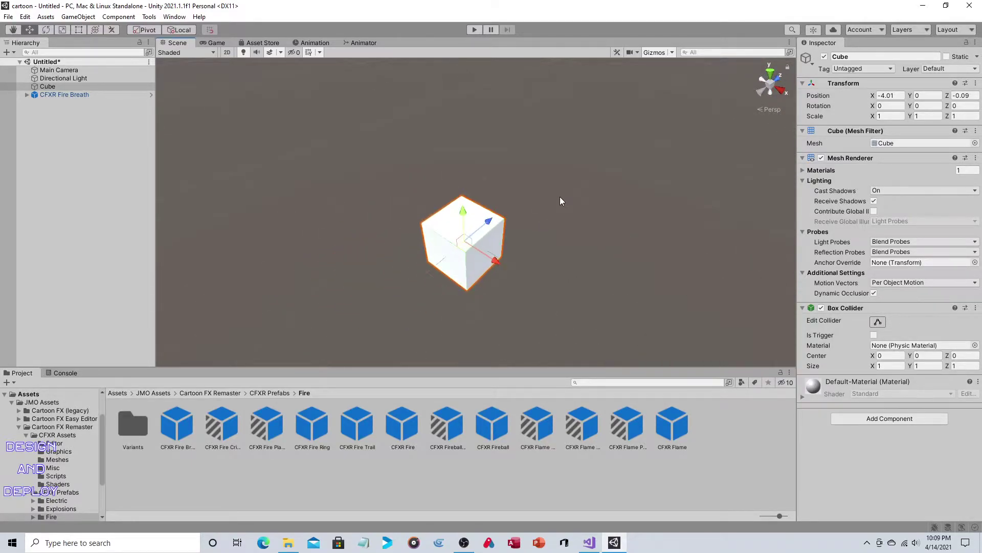
left_click(25, 17)
left_click(50, 28)
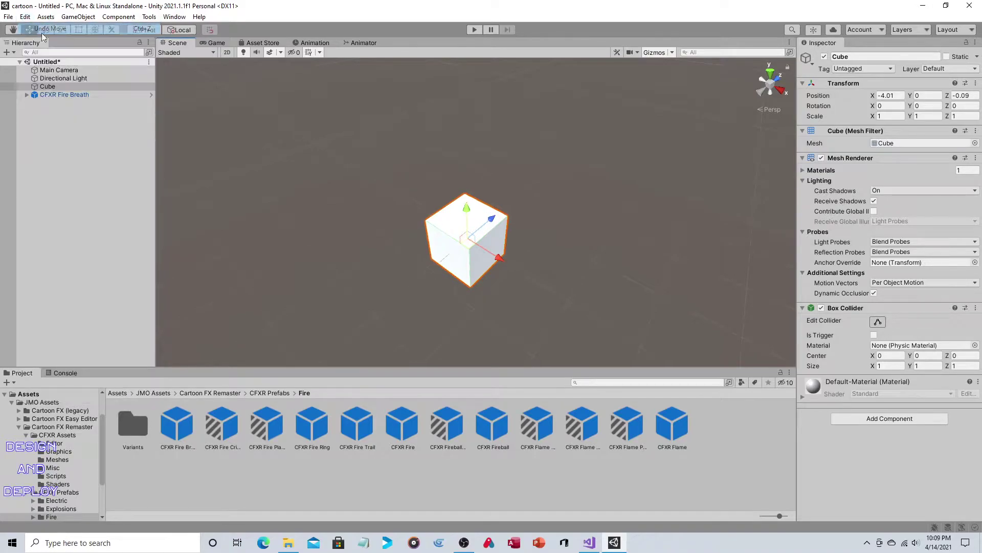
left_click_drag(308, 134, 501, 281, "alt")
left_click_drag(649, 322, 619, 256, "alt")
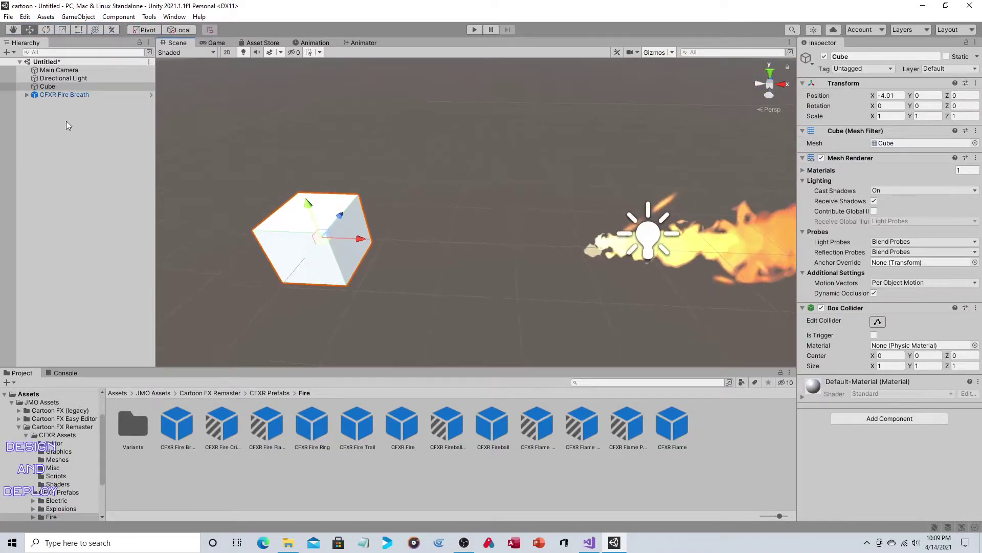
- Rotate the Cube to Y 90
left_click(46, 30)
left_click_drag(345, 250, 234, 252)
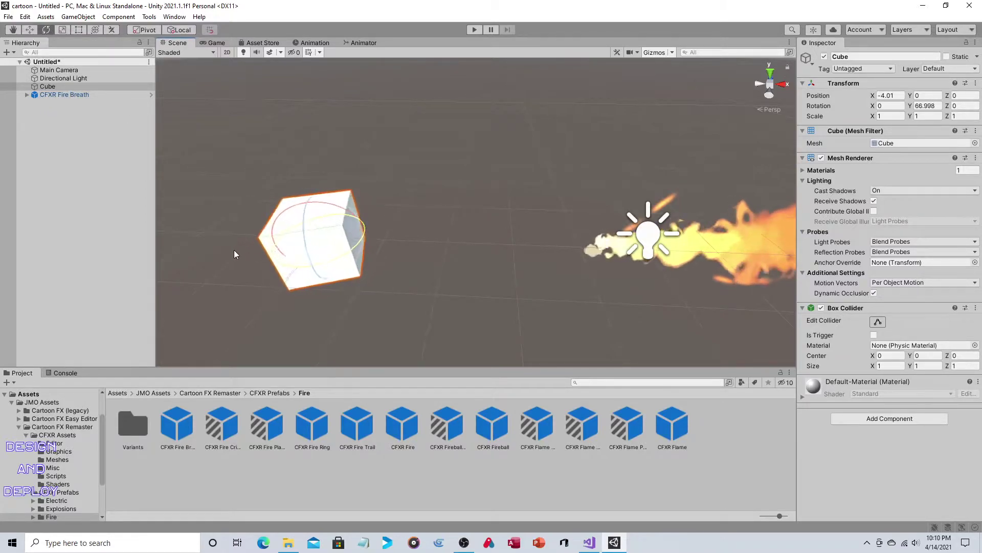
left_click(937, 105)
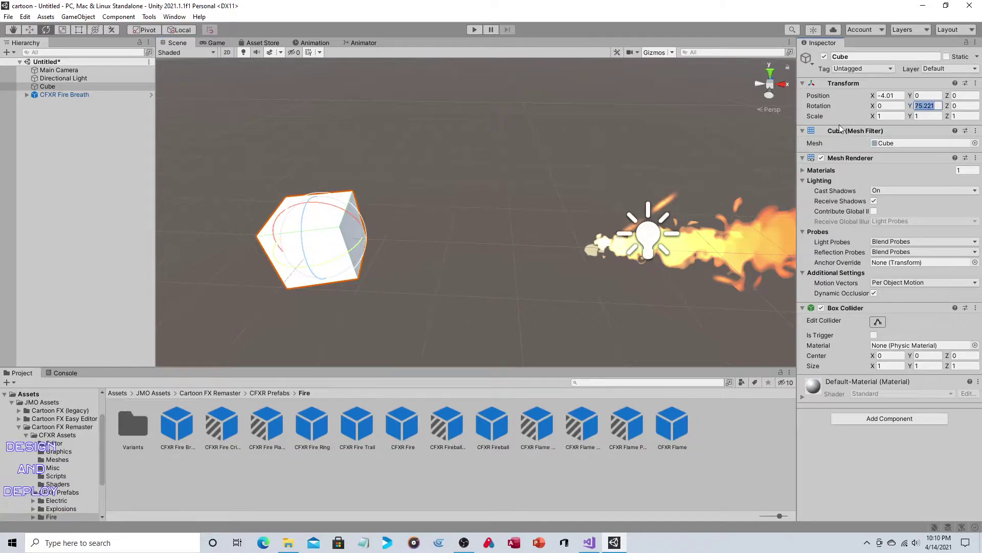
type("90")
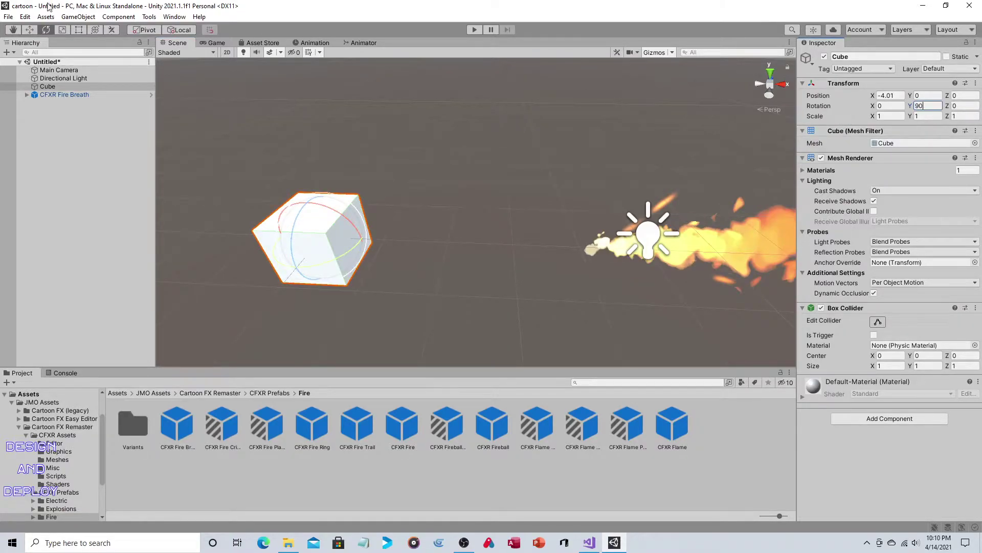
left_click(29, 29)
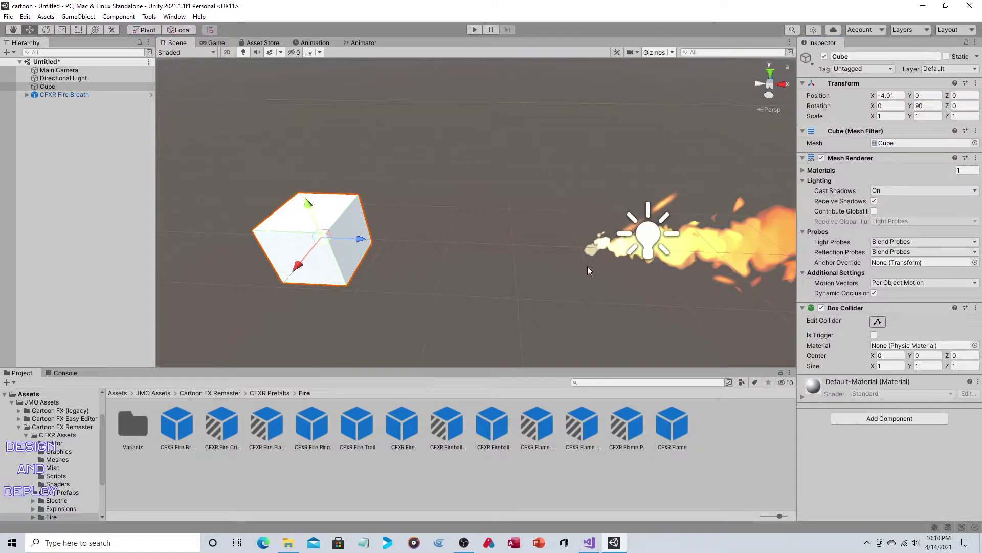
right_click_drag(588, 266, 618, 222)
- Slide CFXR Fire Breath against the cube's face and parent it under Cube
left_click(76, 95)
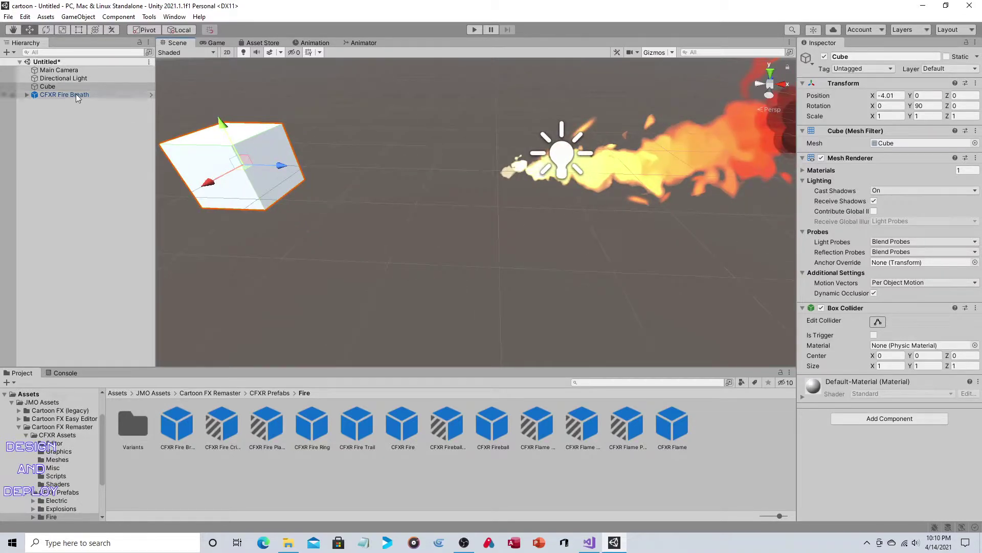
left_click_drag(539, 175, 425, 220)
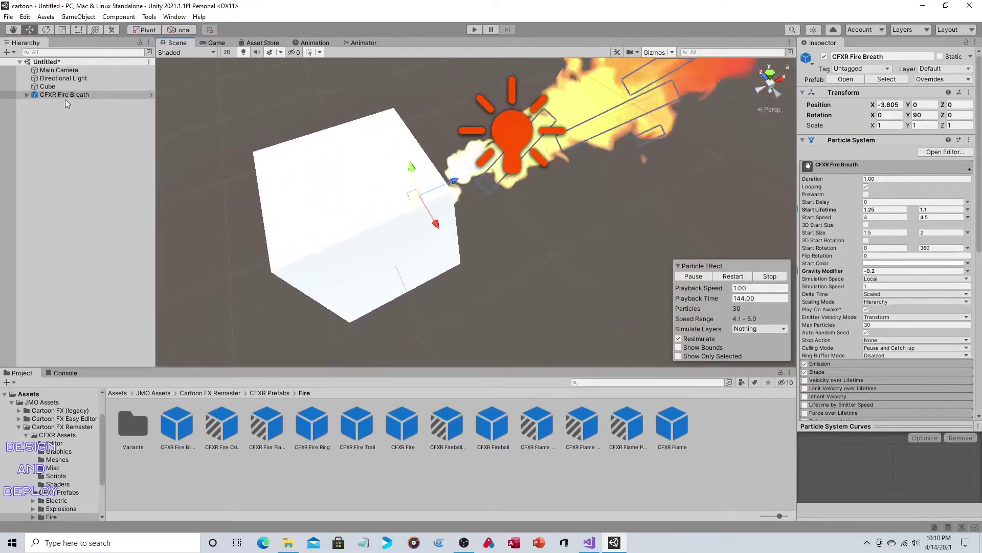
left_click(63, 95)
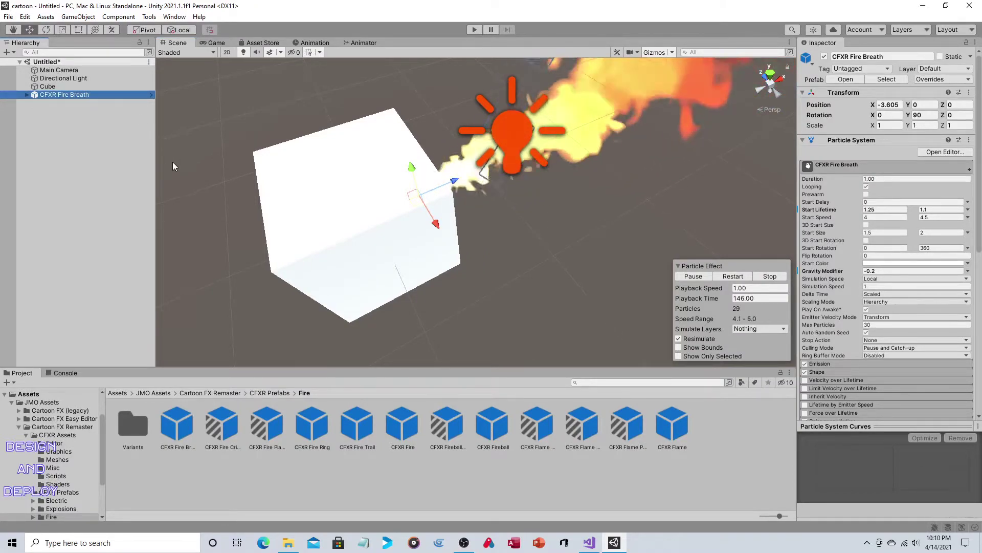
left_click_drag(51, 93, 74, 86)
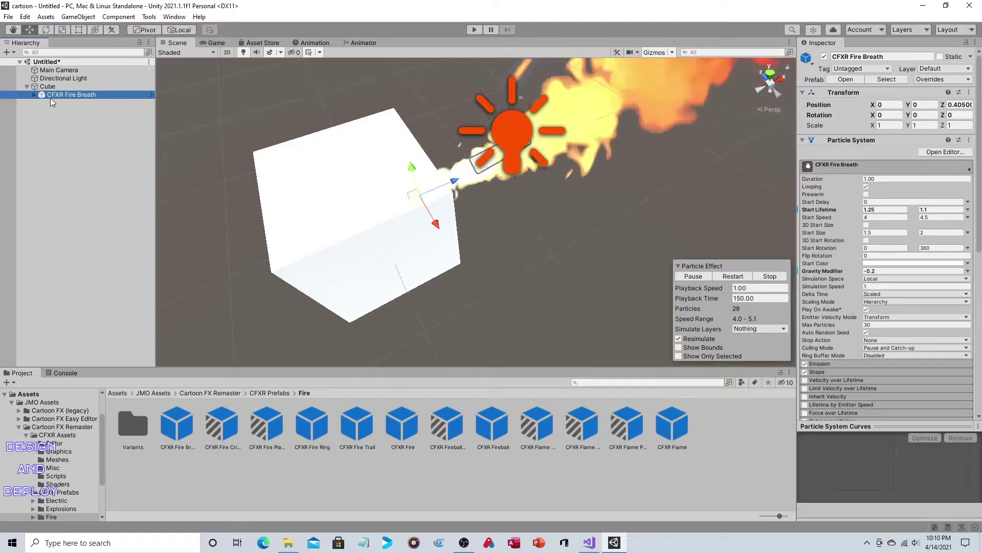
- Undo an accidental cube shift and reframe the view on the cube and flames
left_click(48, 87)
middle_click_drag(404, 189, 339, 169)
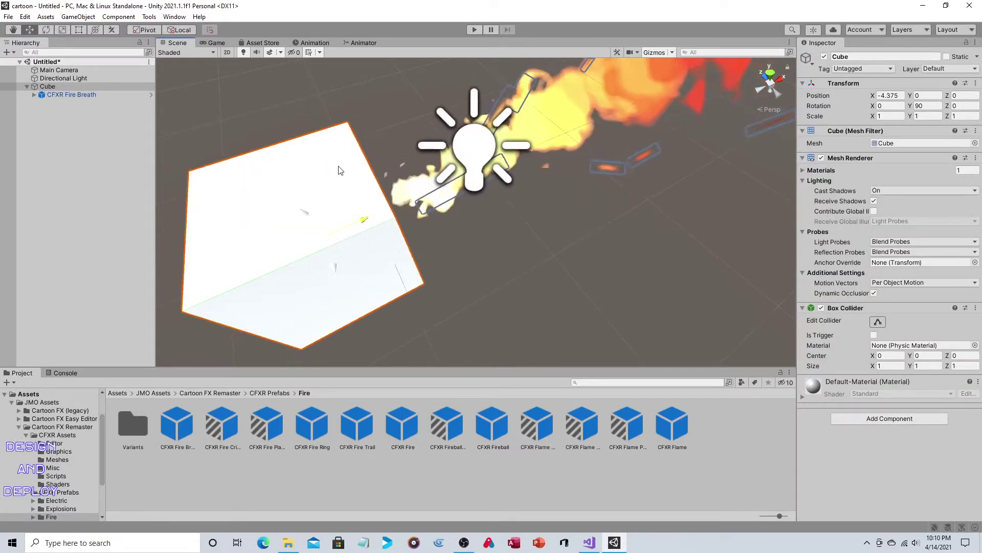
left_click(25, 16)
left_click(31, 29)
left_click(80, 178)
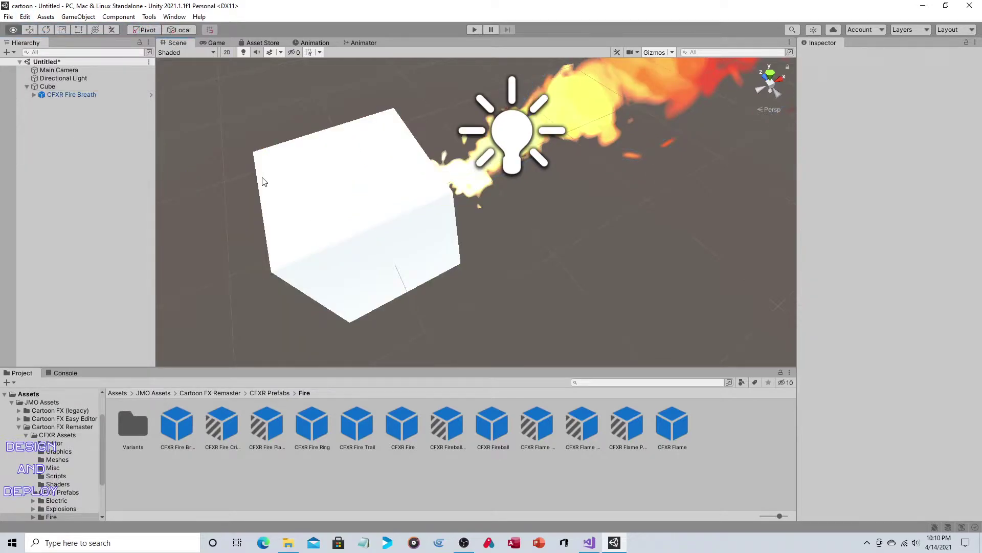
right_click_drag(263, 179, 220, 89)
middle_click_drag(411, 181, 429, 218)
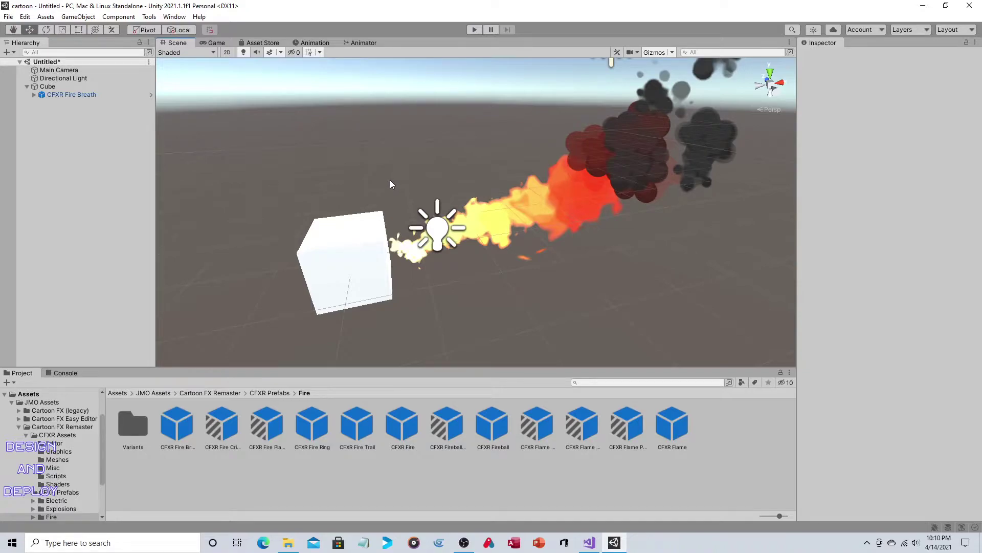
- Review the off script's Start method that disables emission in Visual Studio, then return to Unity
left_click(30, 395)
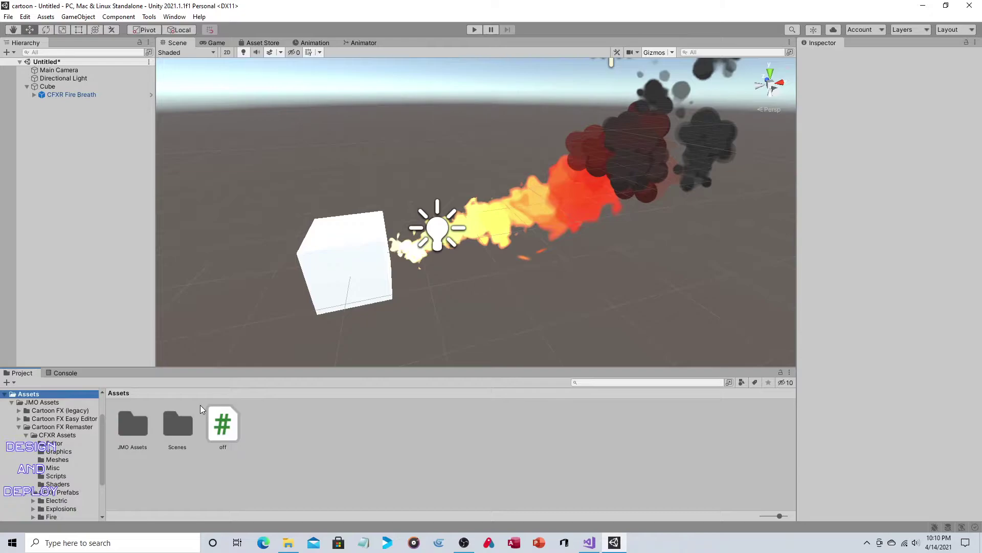
double_click(225, 426)
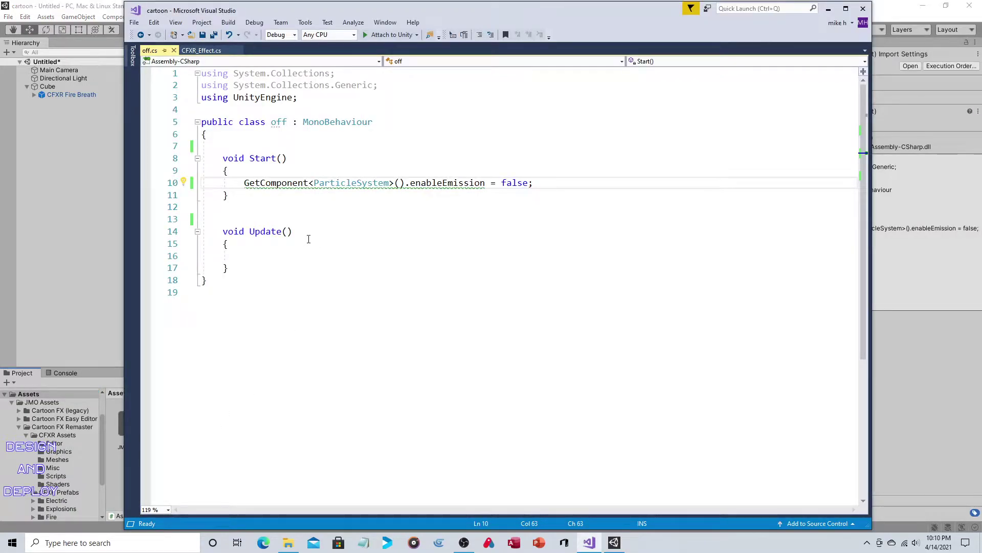
left_click_drag(221, 161, 288, 159)
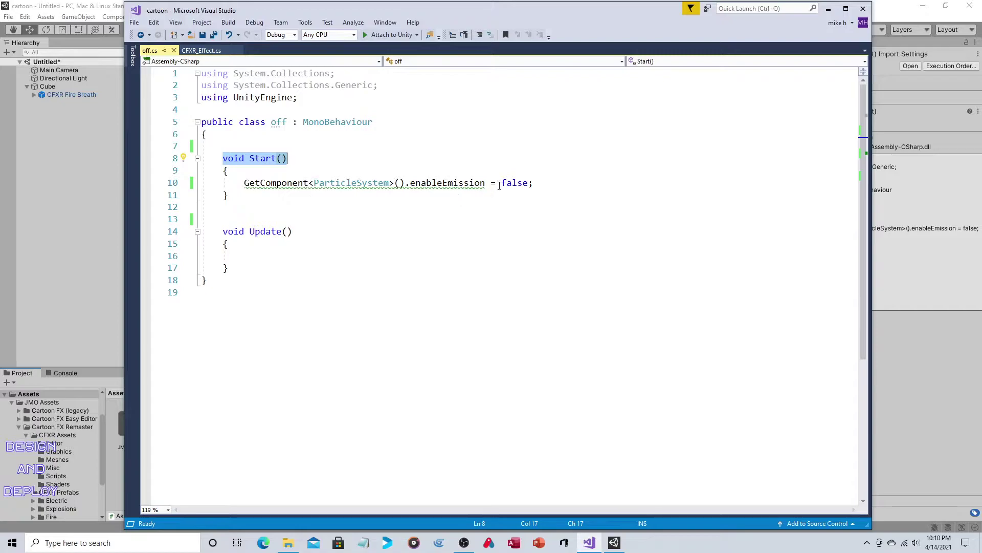
left_click(549, 183)
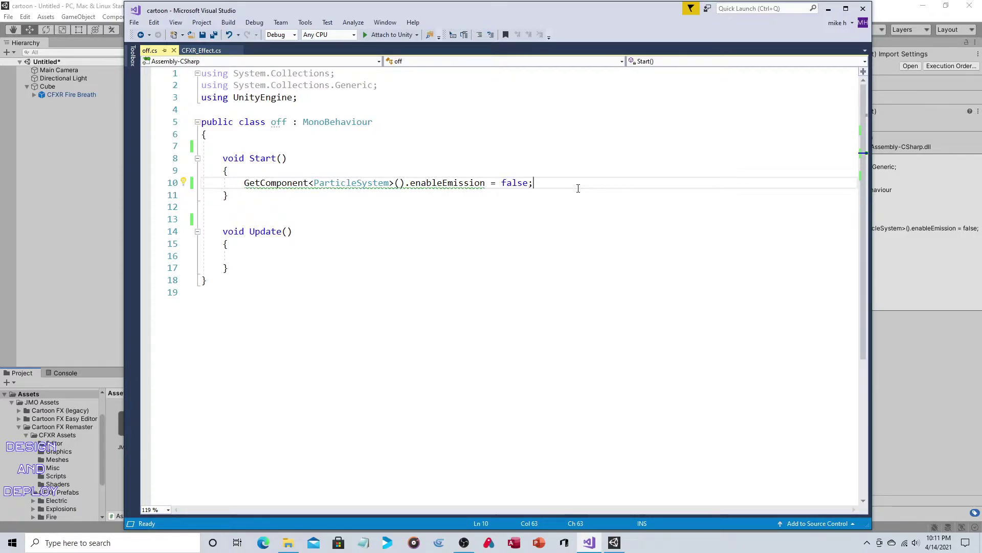
left_click(67, 4)
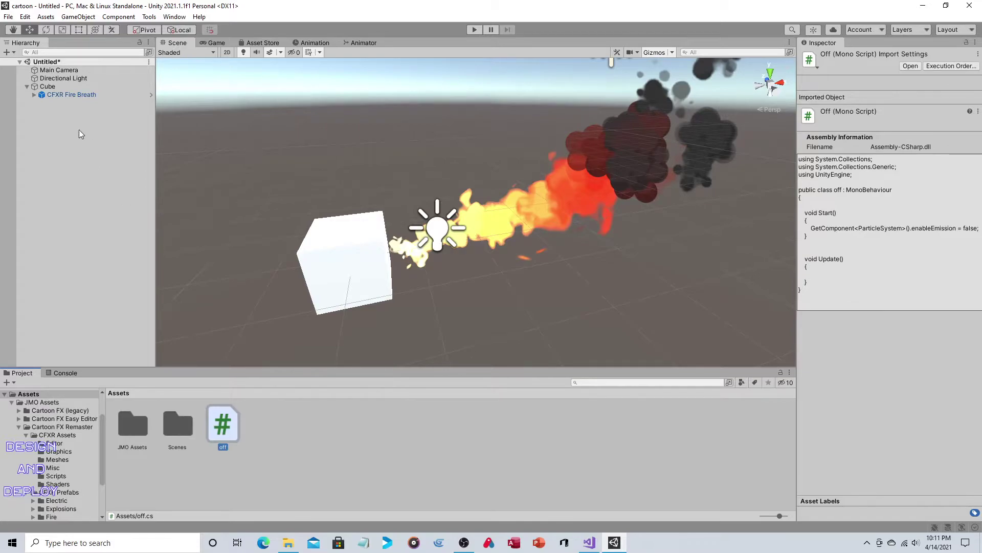
- Attach the off script to CFXR Fire Breath, Small flames and Smoke, then deselect
left_click(30, 95)
left_click(34, 94)
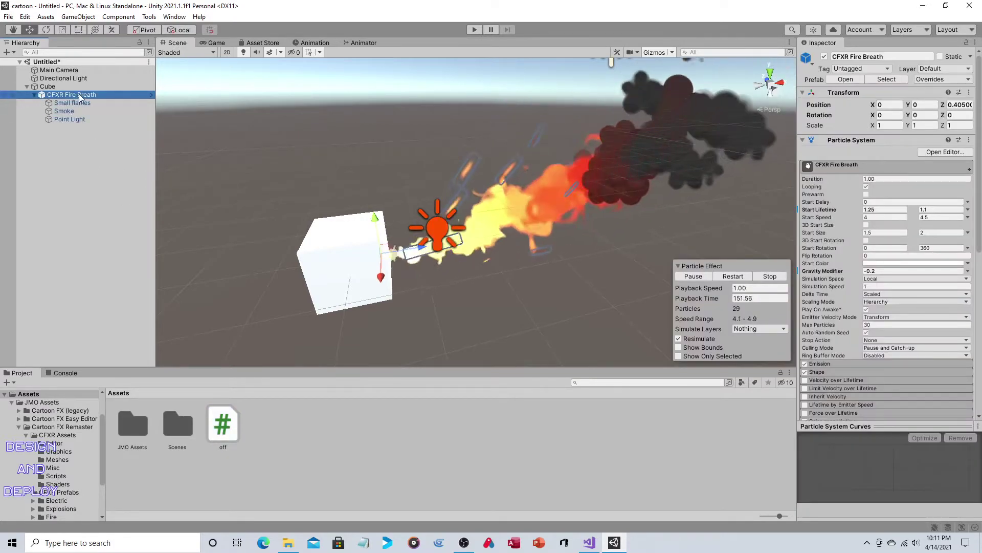
scroll(863, 246, "down", 10)
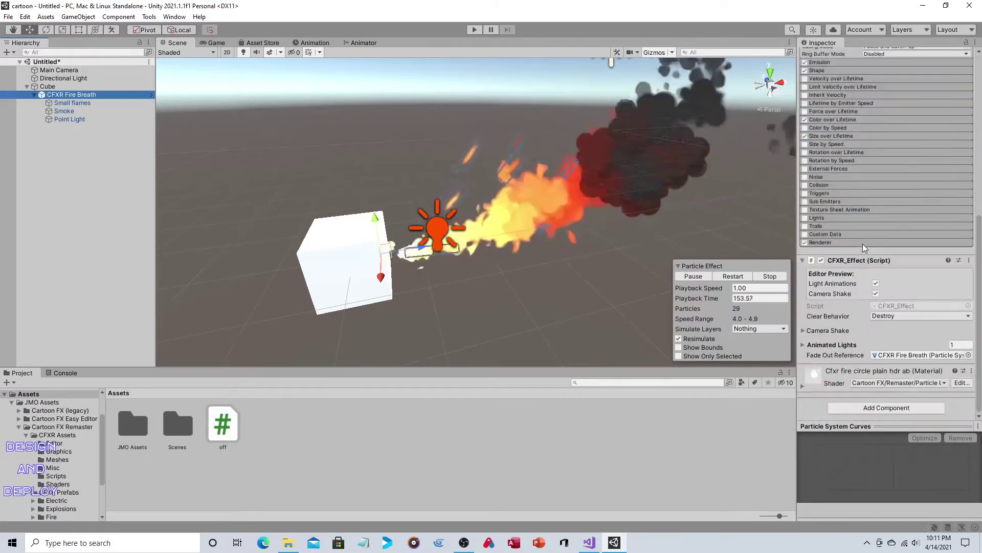
left_click_drag(223, 425, 854, 412)
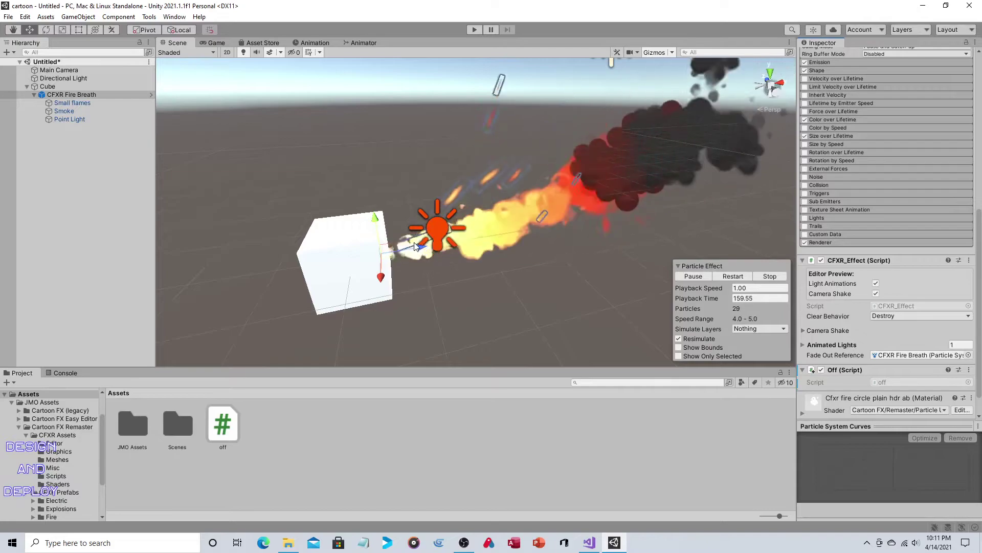
scroll(904, 252, "down", 2)
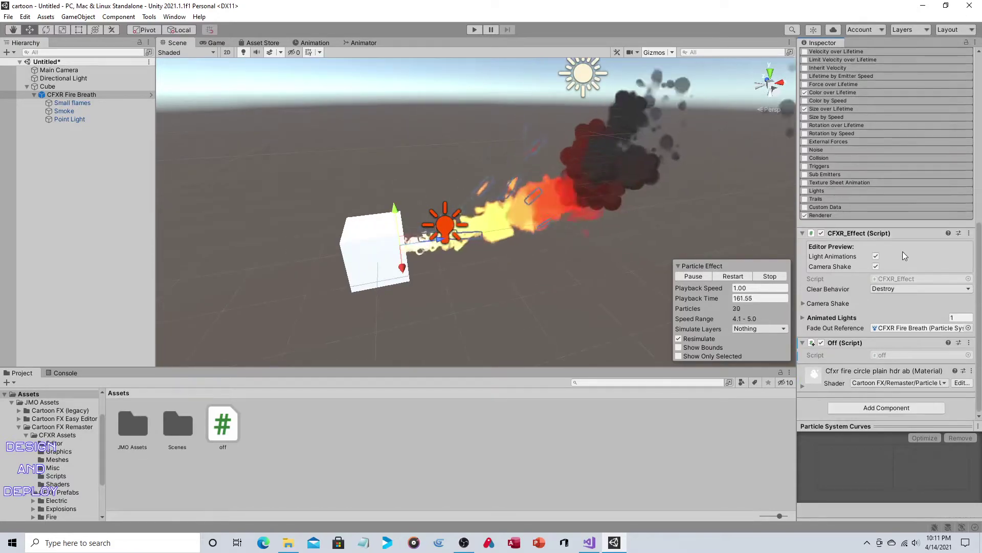
left_click(87, 104)
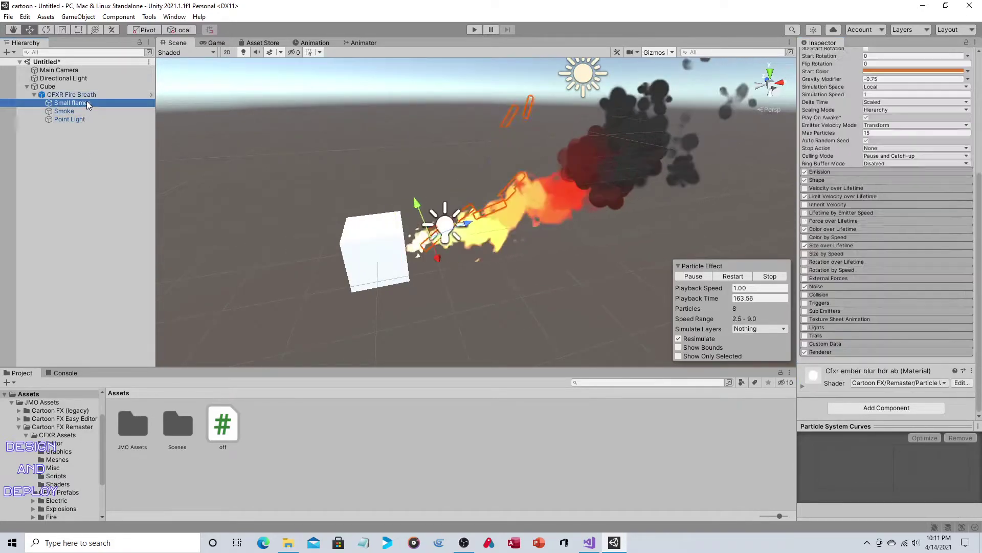
left_click_drag(223, 423, 886, 408)
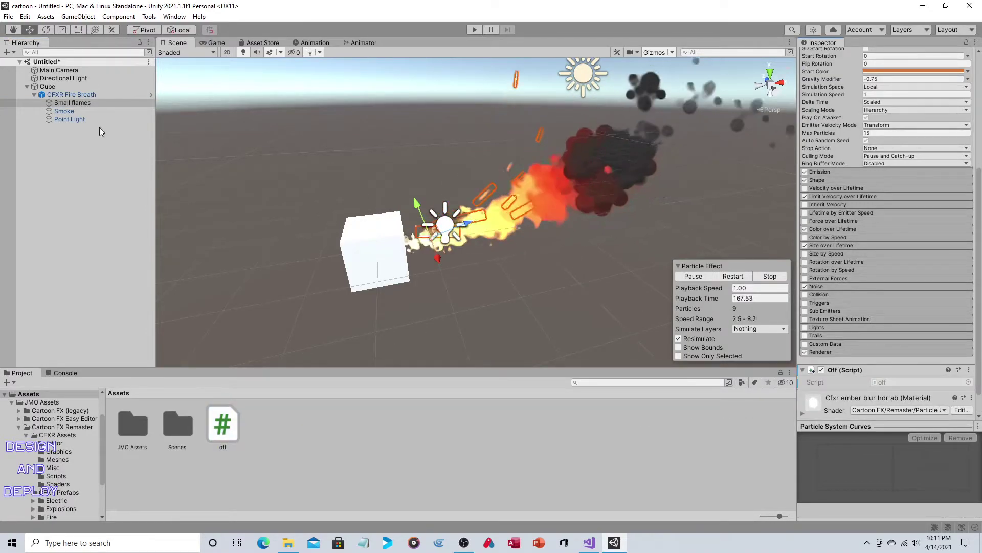
left_click(89, 111)
left_click_drag(233, 428, 885, 399)
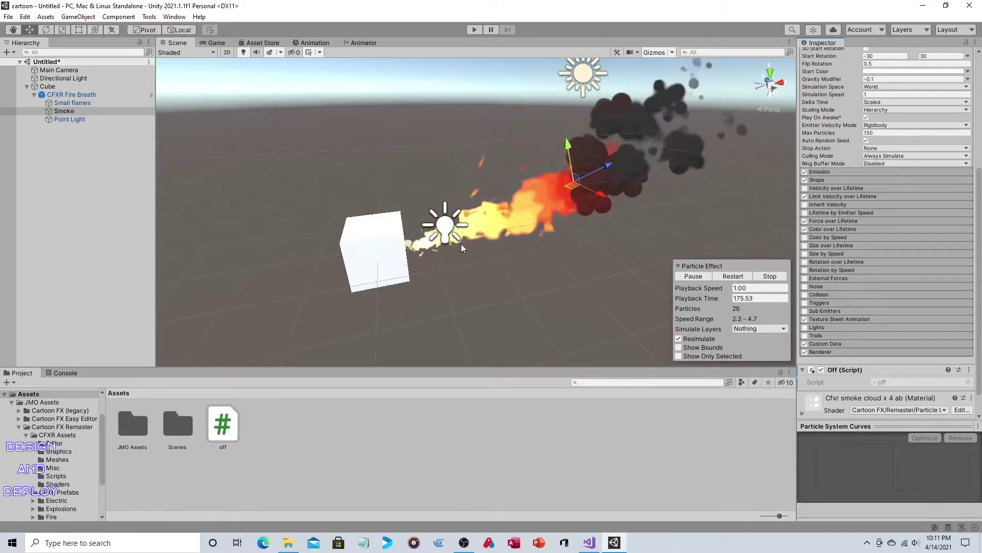
left_click(127, 193)
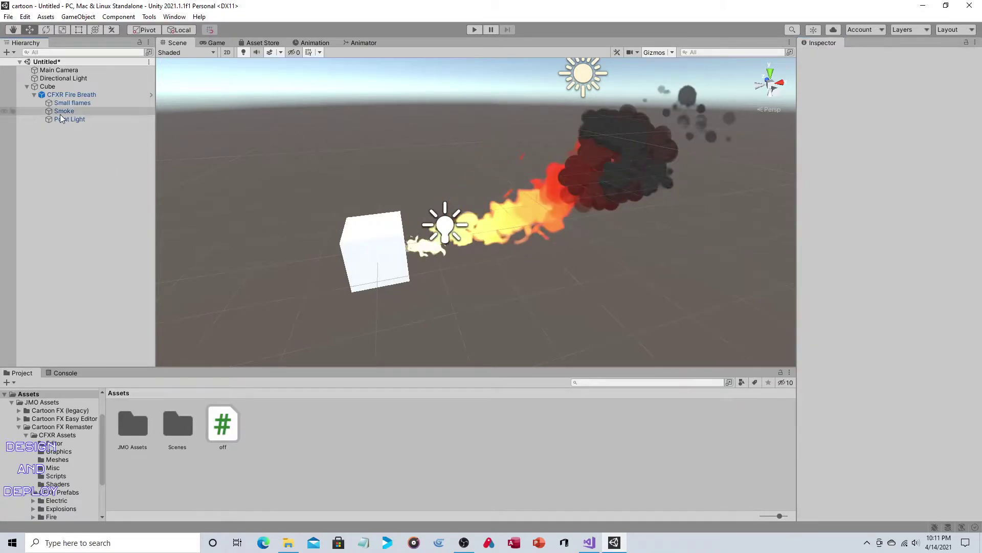
- Play and stop the game to confirm no flames fire, then re-expand CFXR Fire Breath
left_click(474, 29)
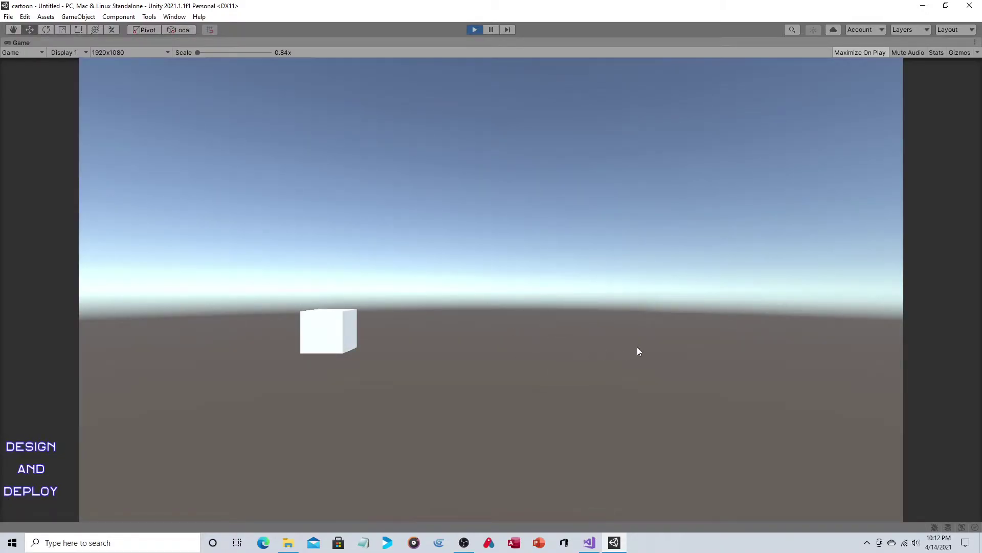
left_click(480, 29)
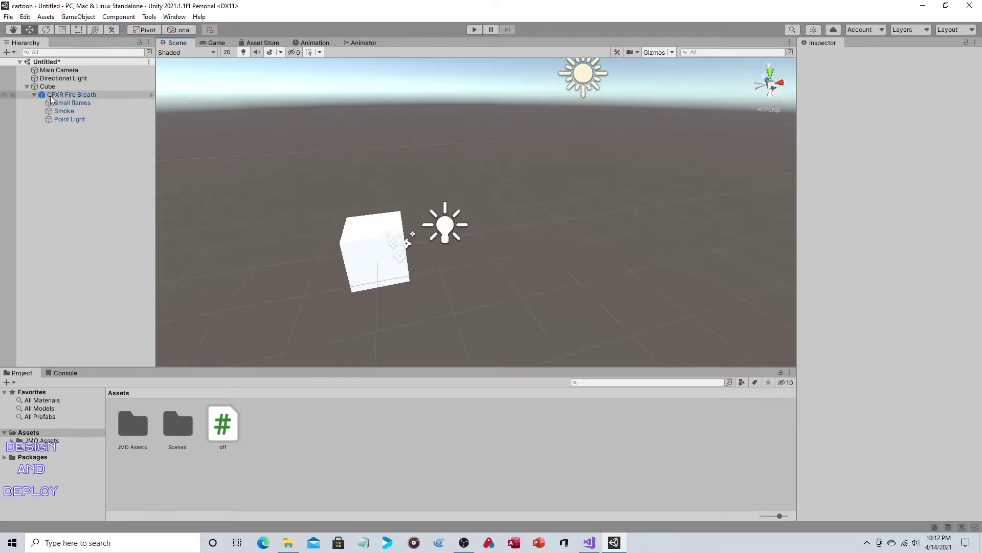
left_click(34, 95)
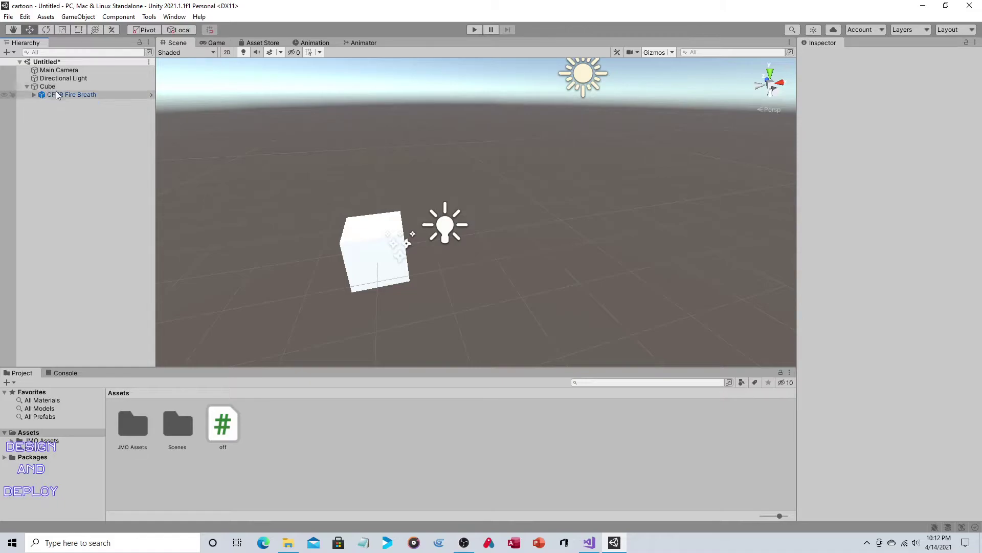
left_click(35, 94)
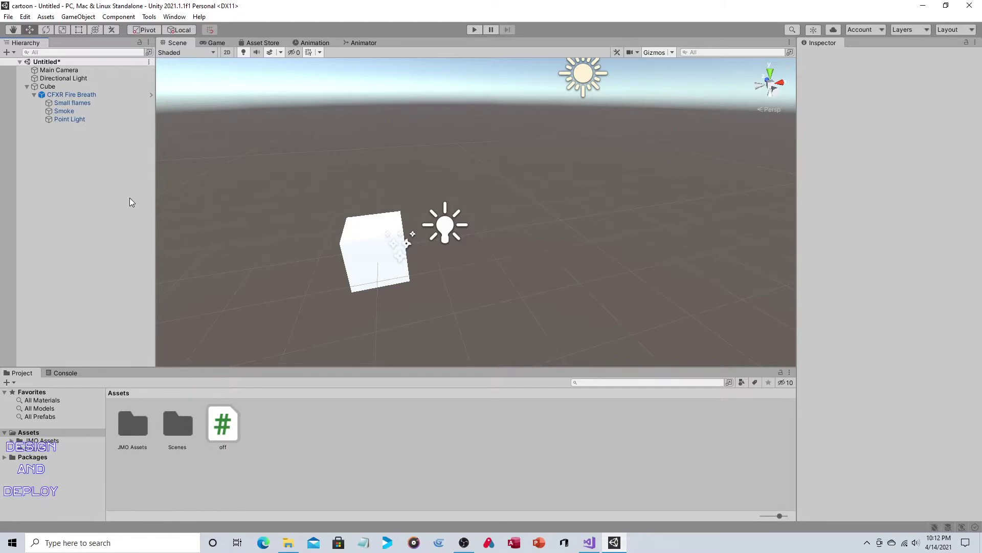
- Add the field public static string flameOn = "n"; to the off script
left_click(235, 430)
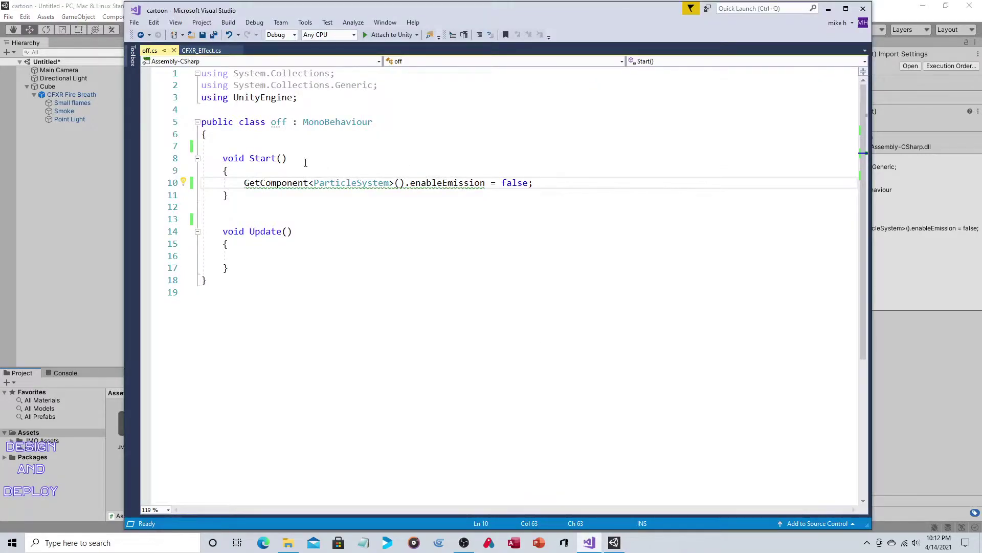
left_click(299, 147)
key("Return")
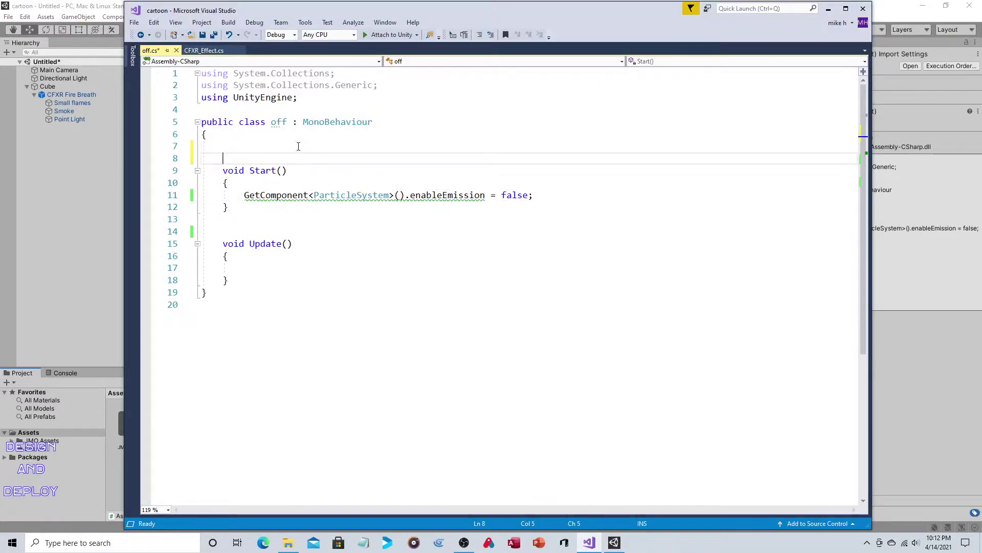
key("Up")
type("public sta")
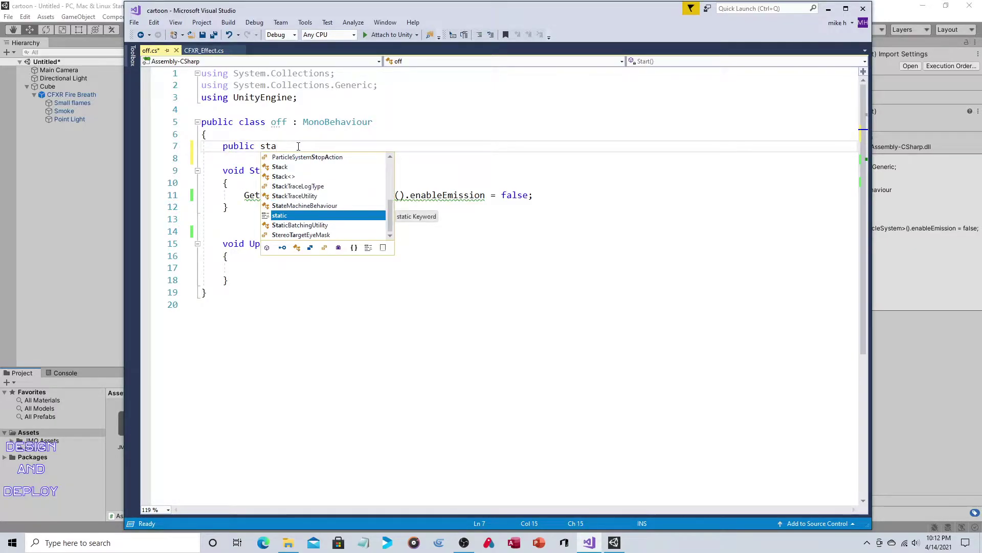
type("tic string ")
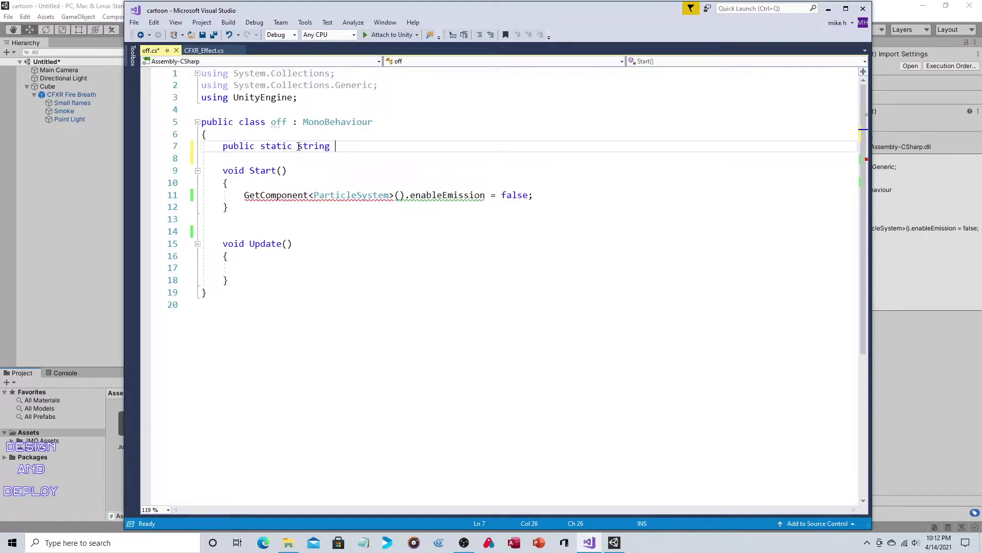
type("flame")
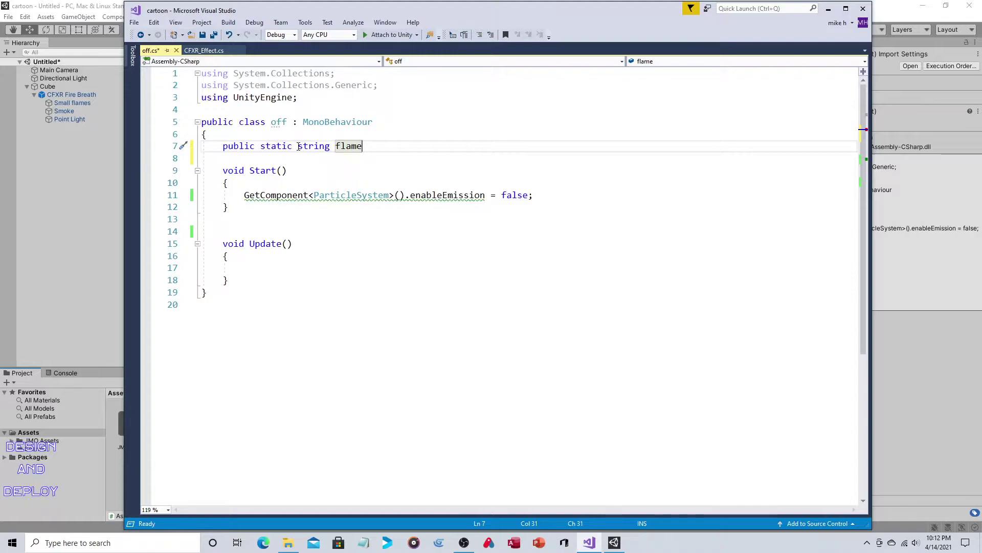
type("On ")
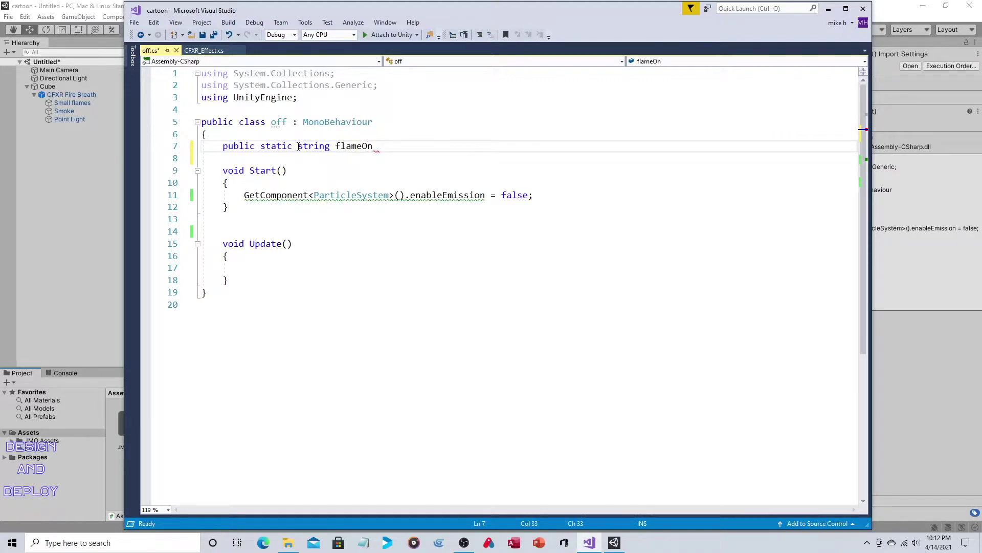
type("= \"n\";")
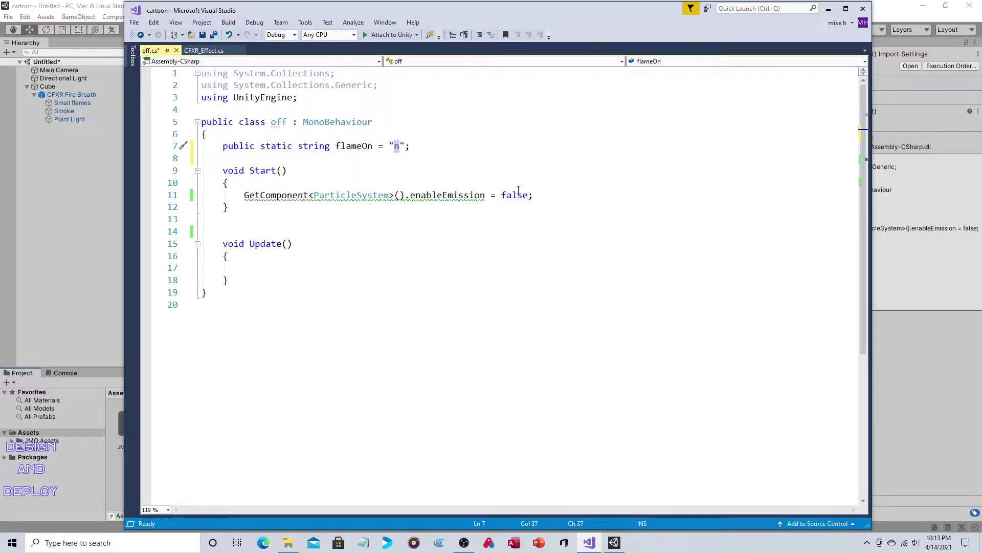
- Copy the emission line and begin an if (flameOn ... "y") condition inside Update
left_click(548, 199)
left_click_drag(547, 199, 243, 200)
key("ctrl+c")
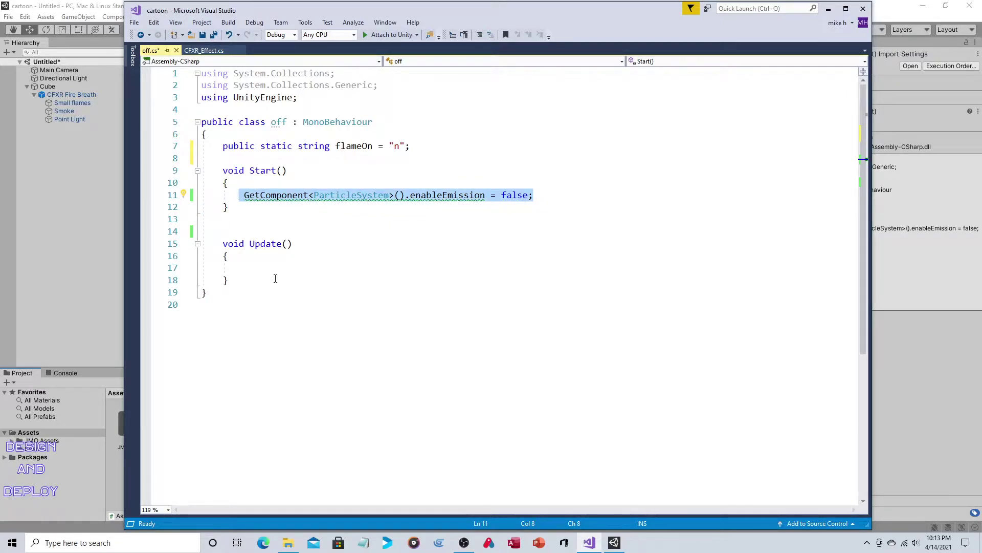
left_click(271, 267)
key("Return")
key("Return")
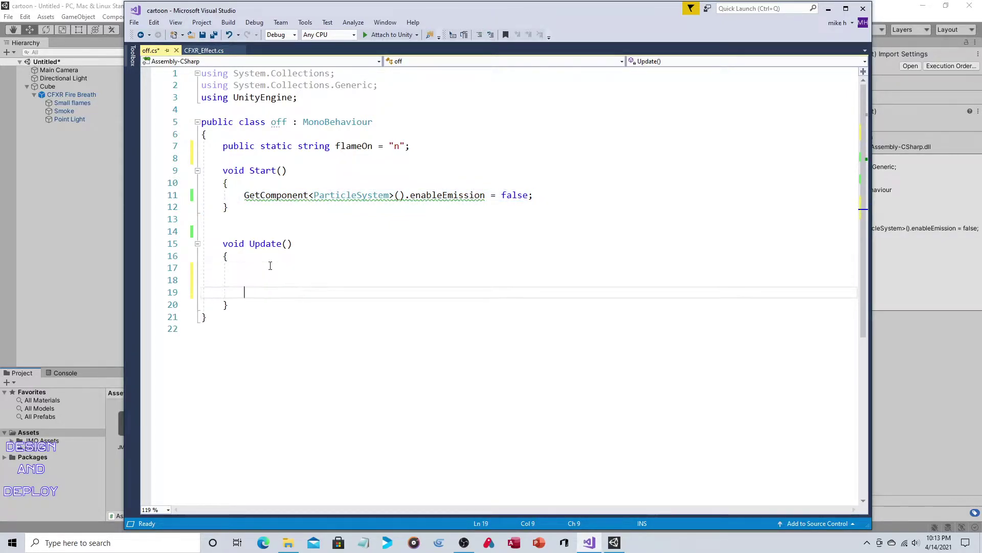
key("Up")
key("Up")
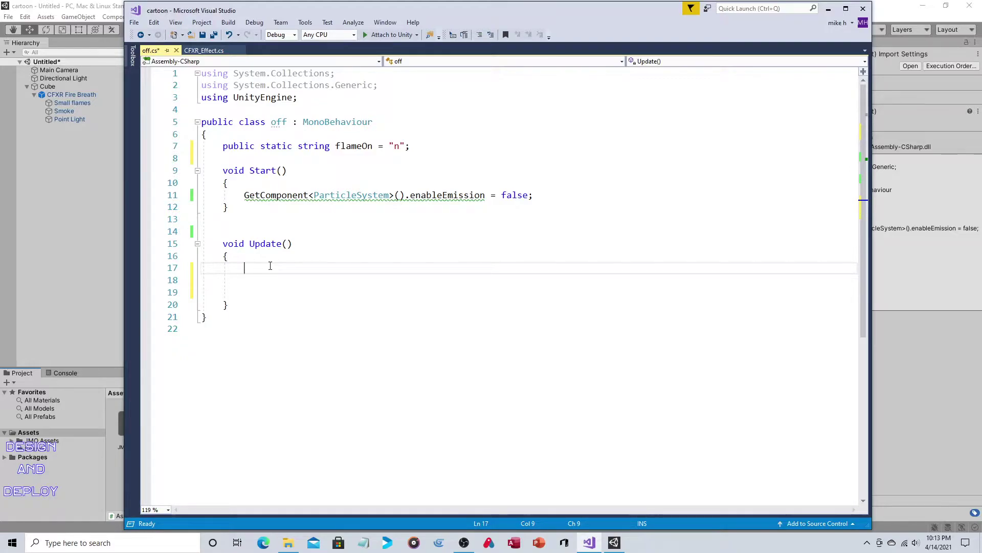
type("if (fl")
key("Tab")
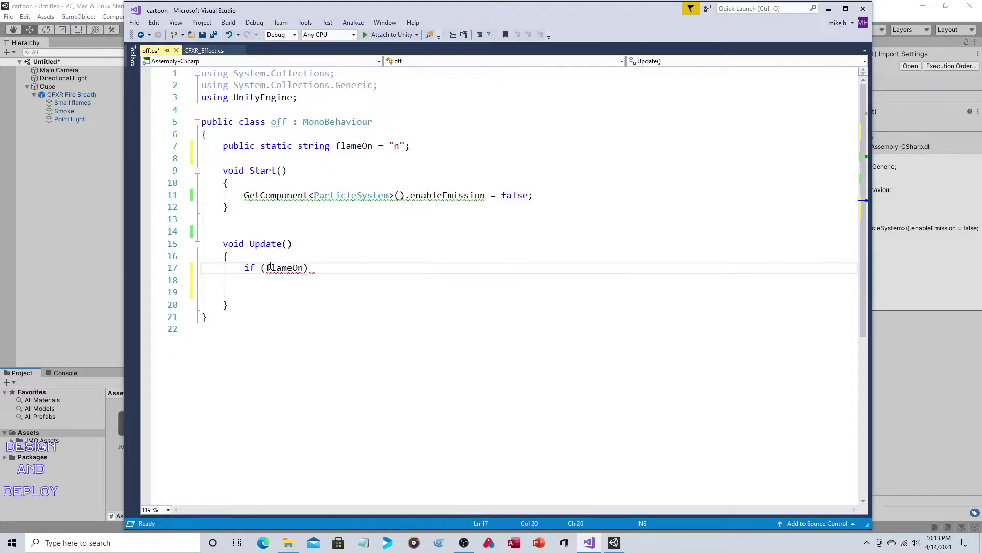
type("=\"y\")")
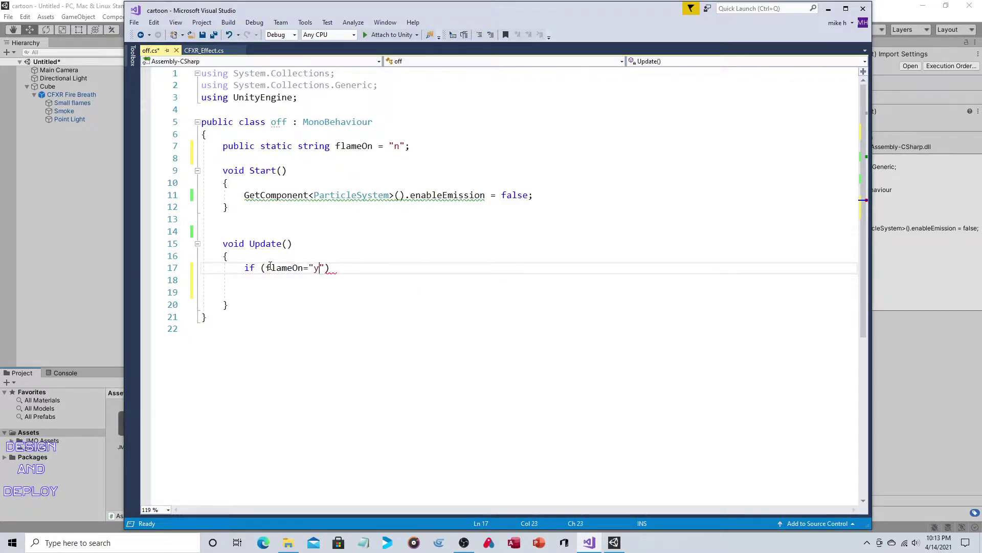
- Fix the check to flameOn=="y" and fill its block with enableEmission = true
key("Left")
key("Left")
key("Left")
key("Left")
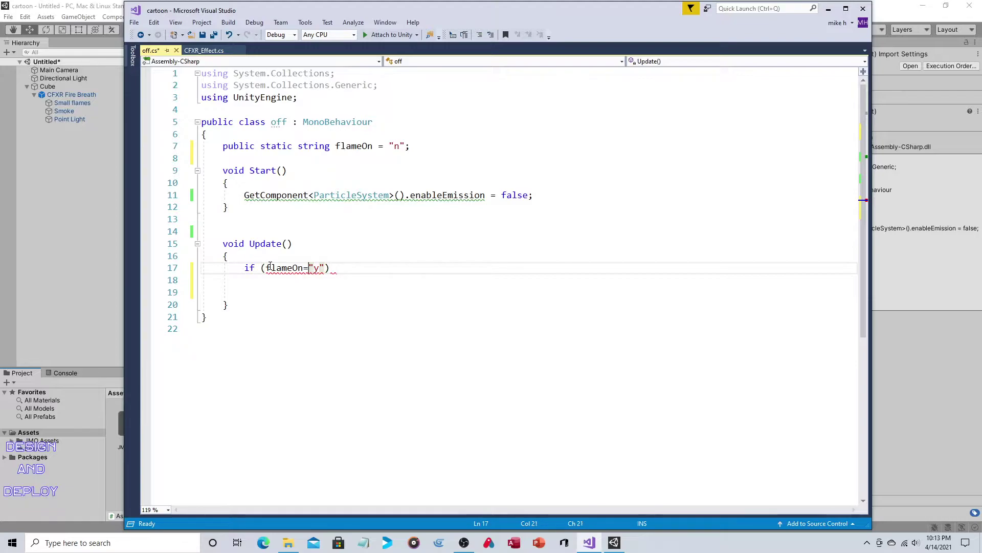
type("=")
key("Right")
key("Right")
key("Right")
key("Right")
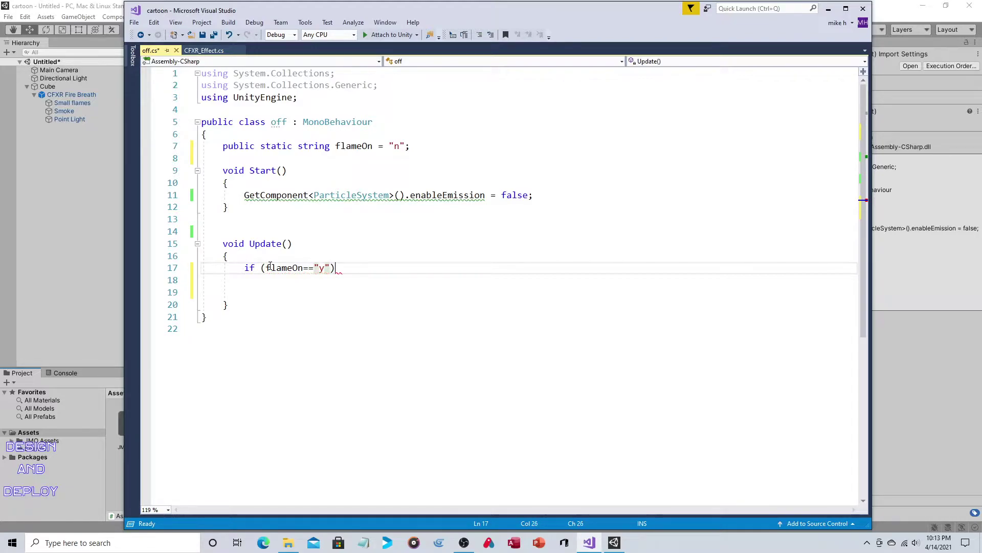
key("Return")
type("{")
key("Return")
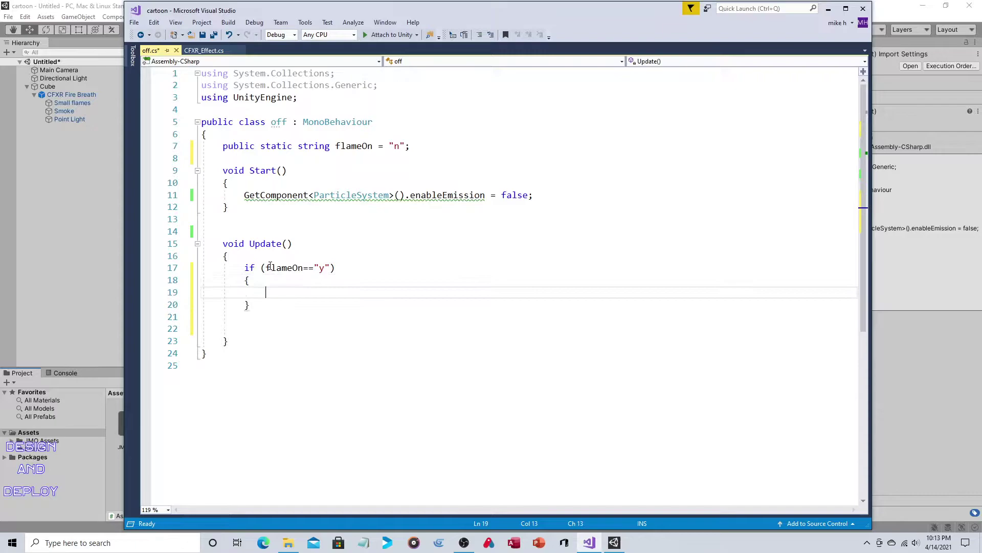
key("ctrl+v")
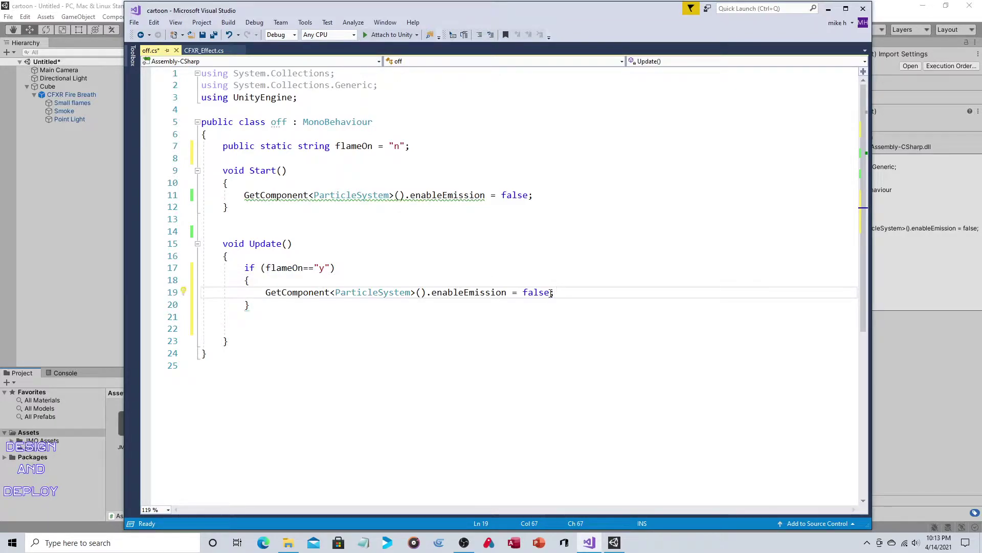
double_click(523, 293)
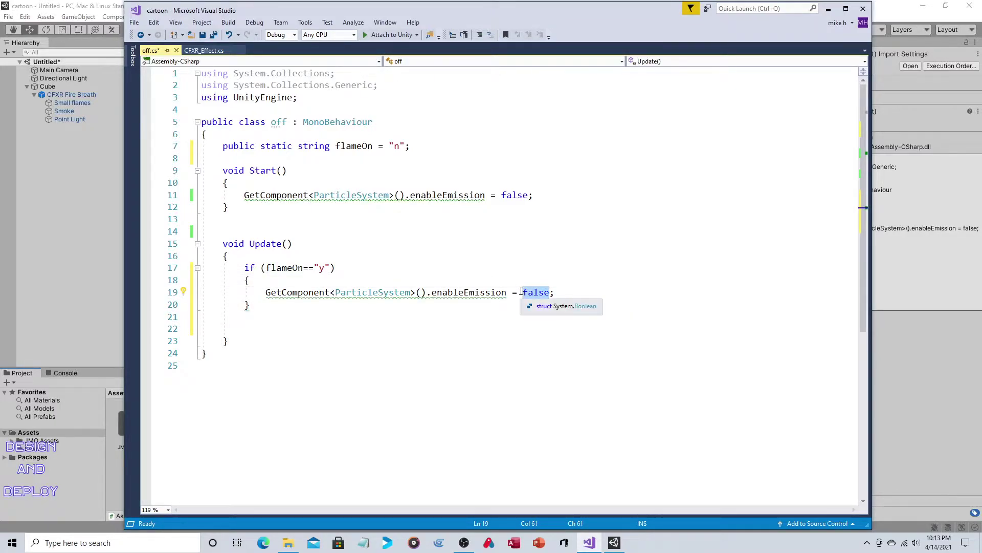
type("true")
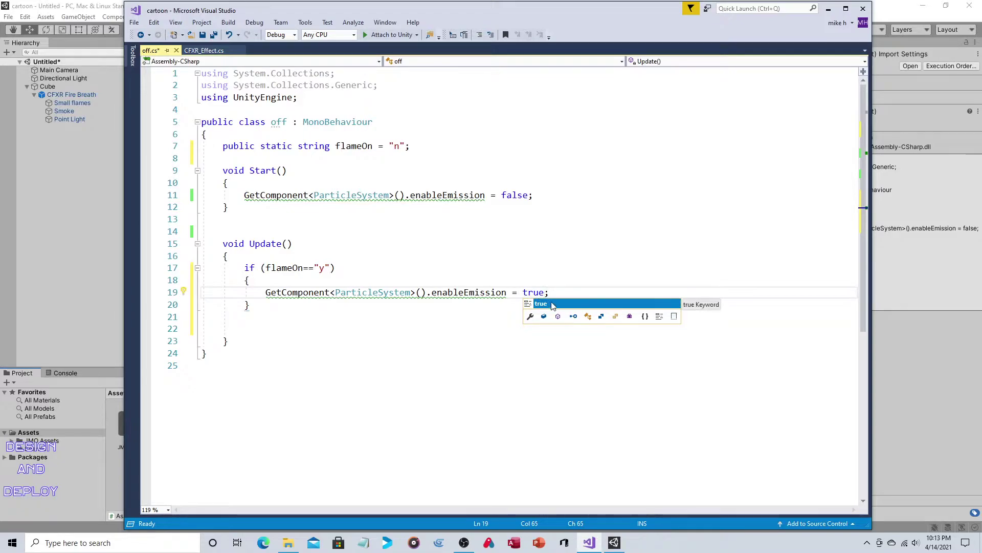
- Save off.cs, let Unity recompile it, and select the Cube
left_click(262, 330)
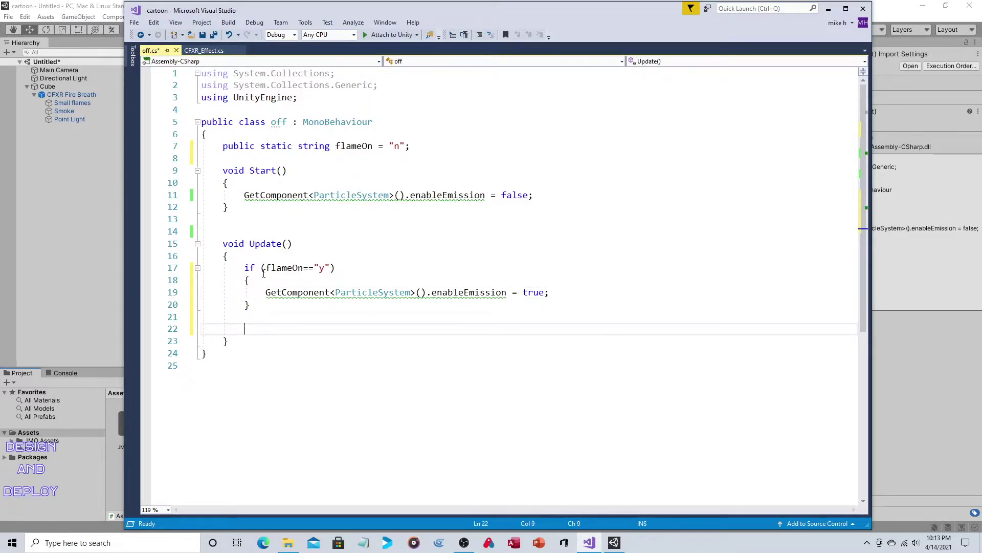
left_click(204, 34)
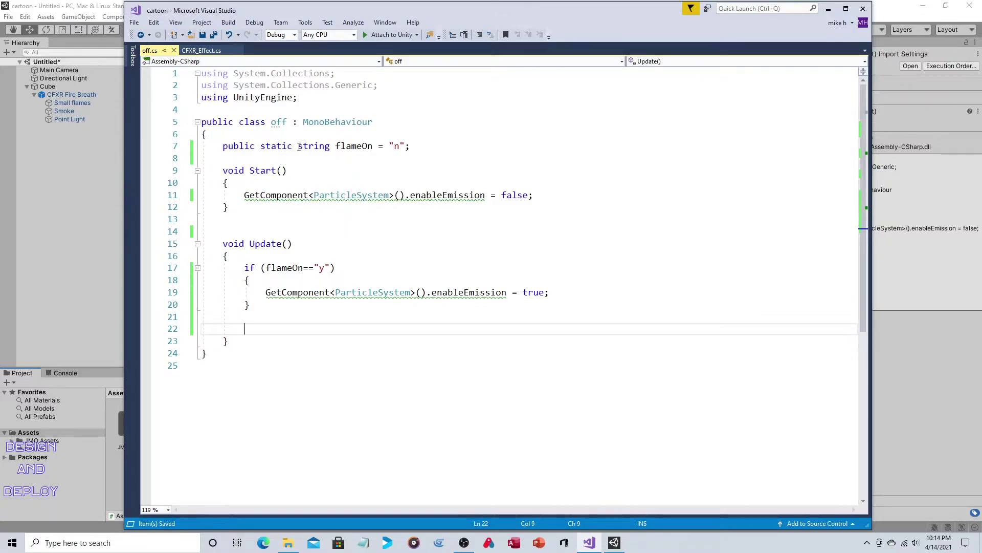
key("alt+Tab")
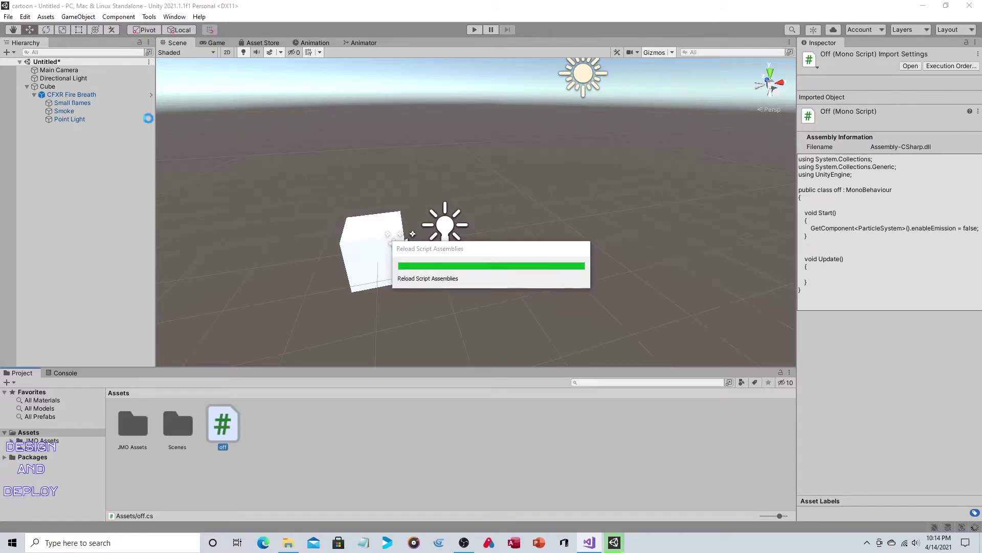
left_click(80, 88)
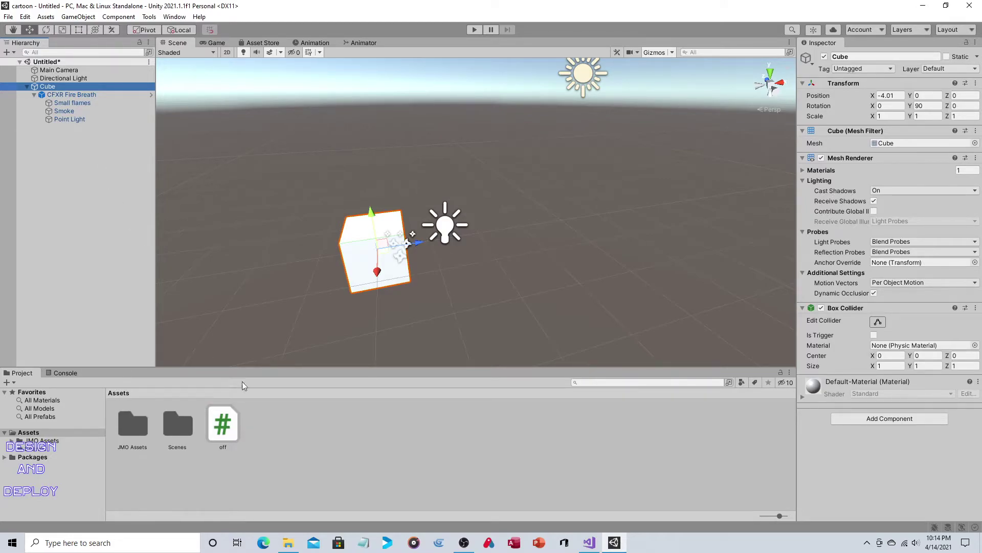
- Create a C# script named cubecon in Assets and drag it onto the Cube's Inspector
right_click(292, 414)
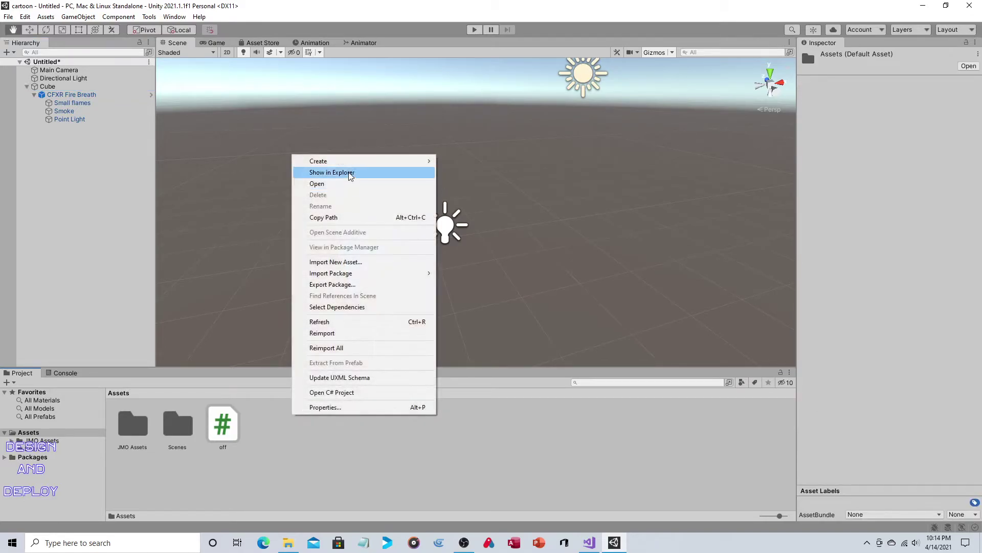
mouse_move(351, 161)
left_click(462, 122)
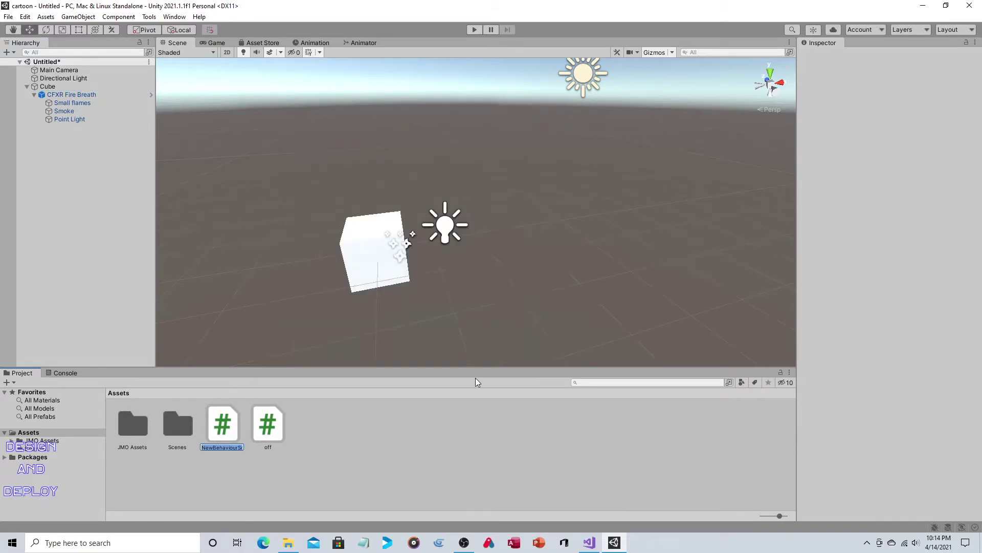
type("cu")
type("becon")
key("Return")
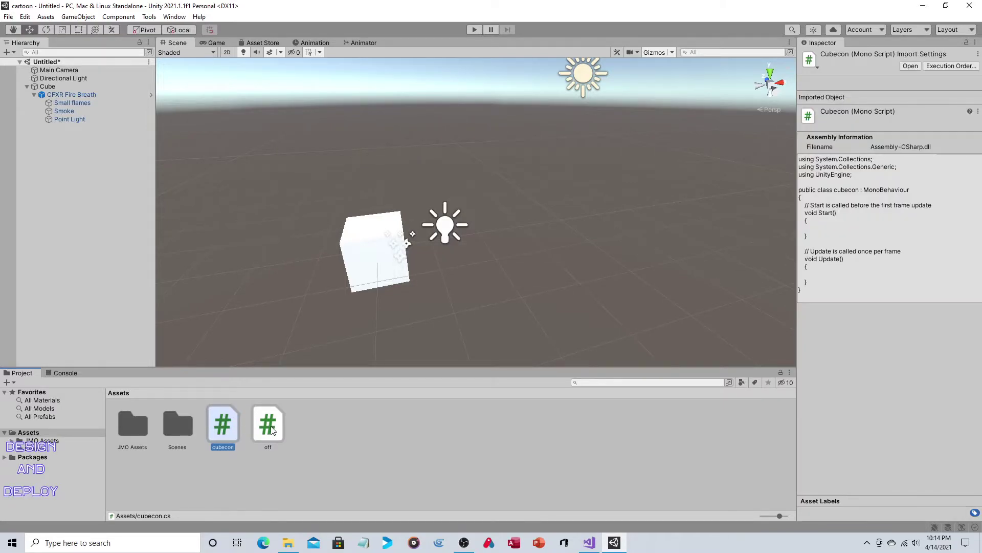
left_click(91, 85)
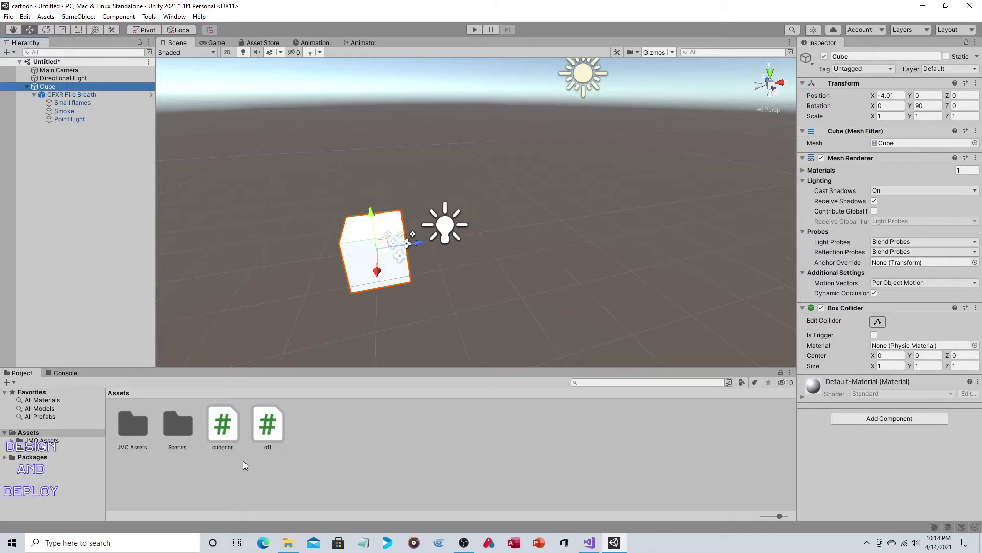
left_click_drag(232, 430, 846, 463)
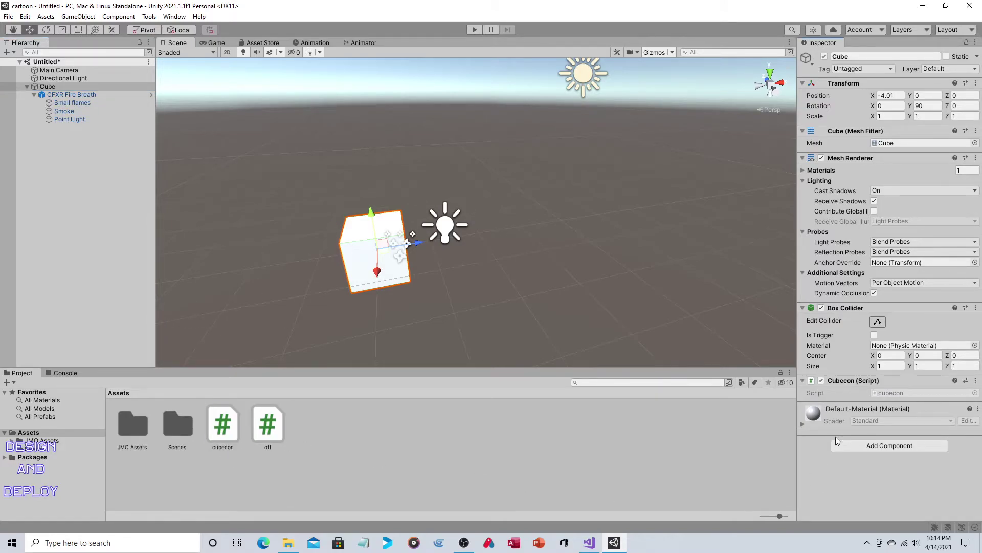
- Open cubecon in Visual Studio and delete the comments above Start() and Update()
double_click(890, 395)
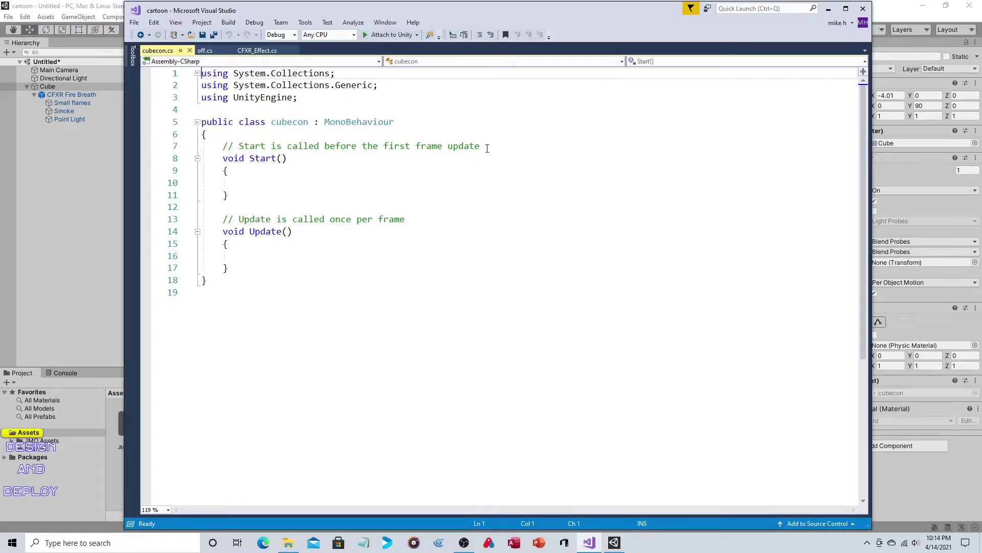
left_click_drag(481, 146, 223, 146)
key("BackSpace")
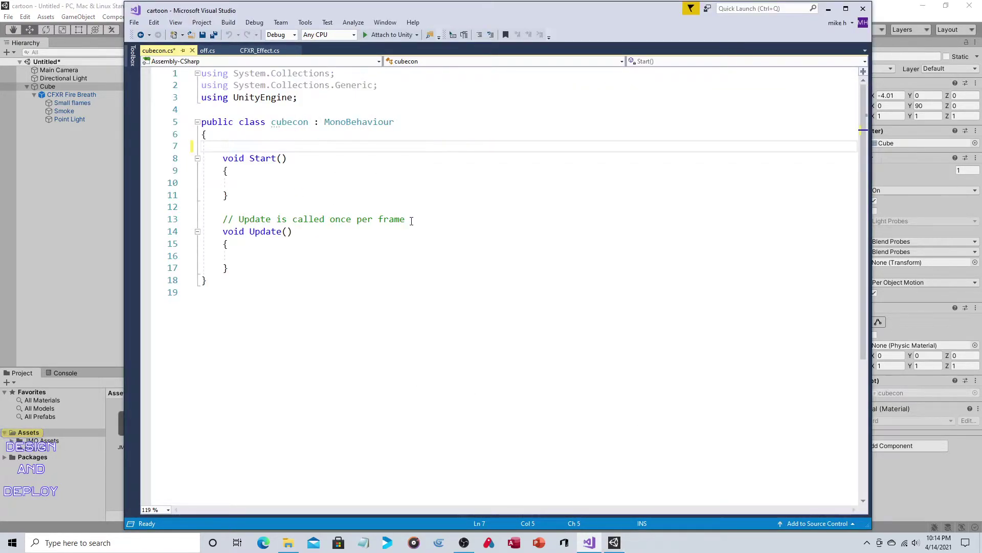
left_click_drag(406, 219, 223, 219)
key("BackSpace")
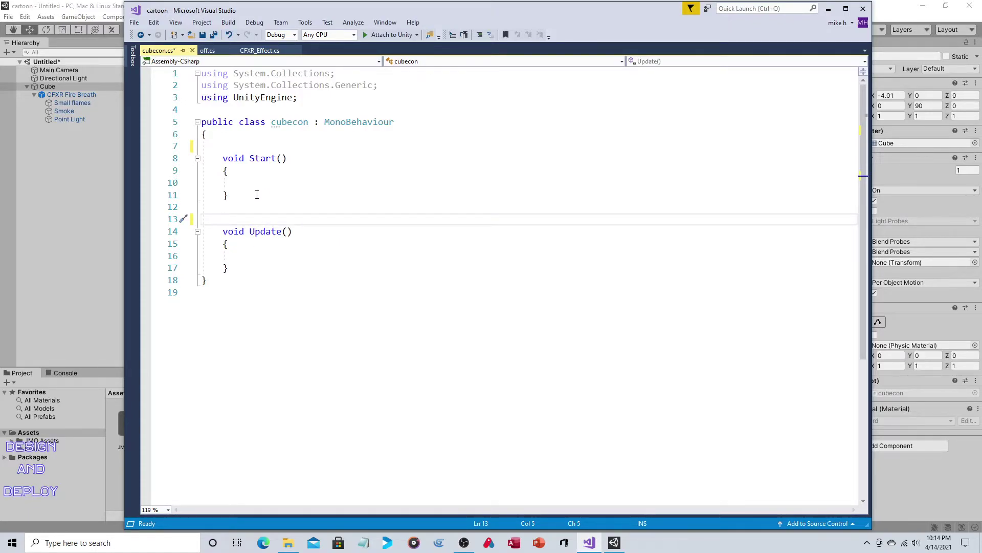
- Write an if (Input.GetKeyDown("space")) condition inside Update()
left_click(250, 254)
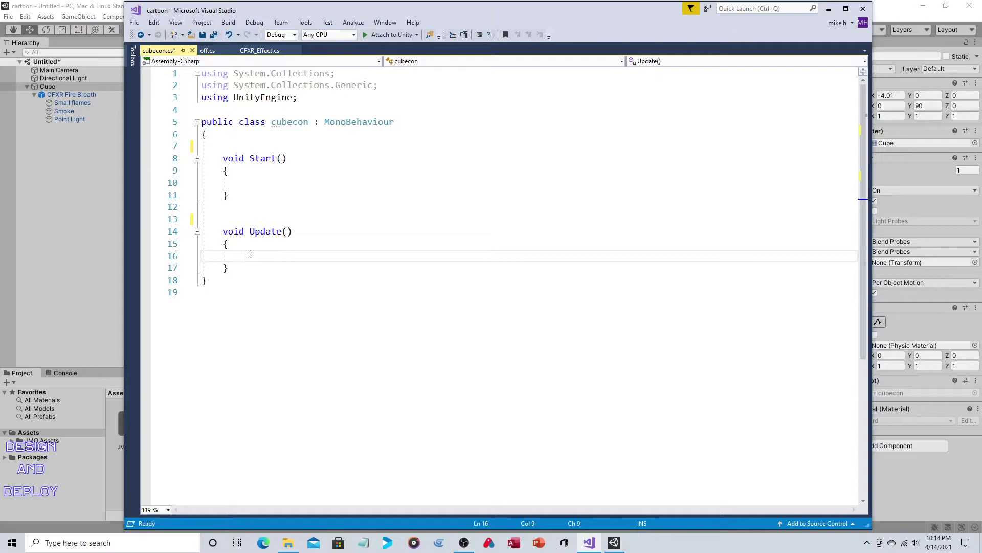
type("if (get")
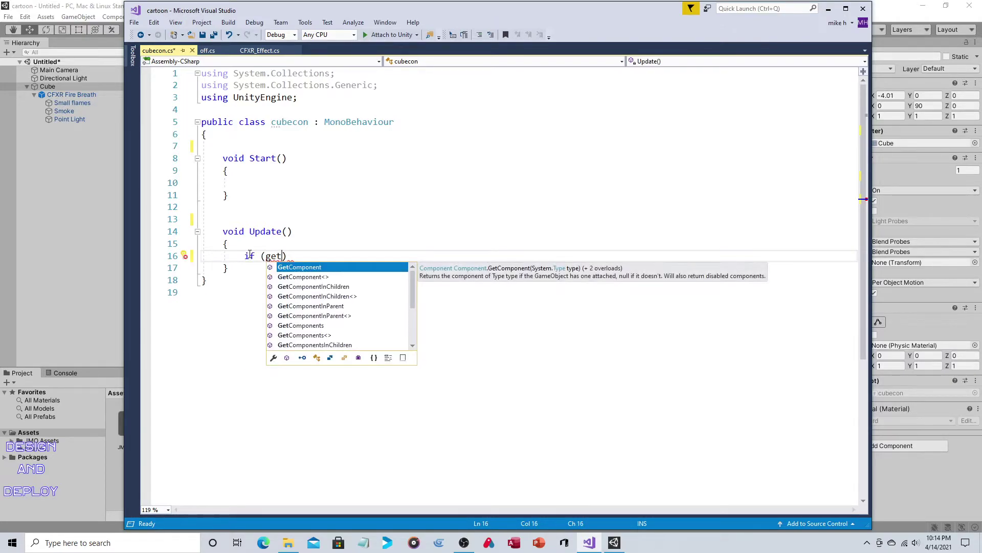
type("key")
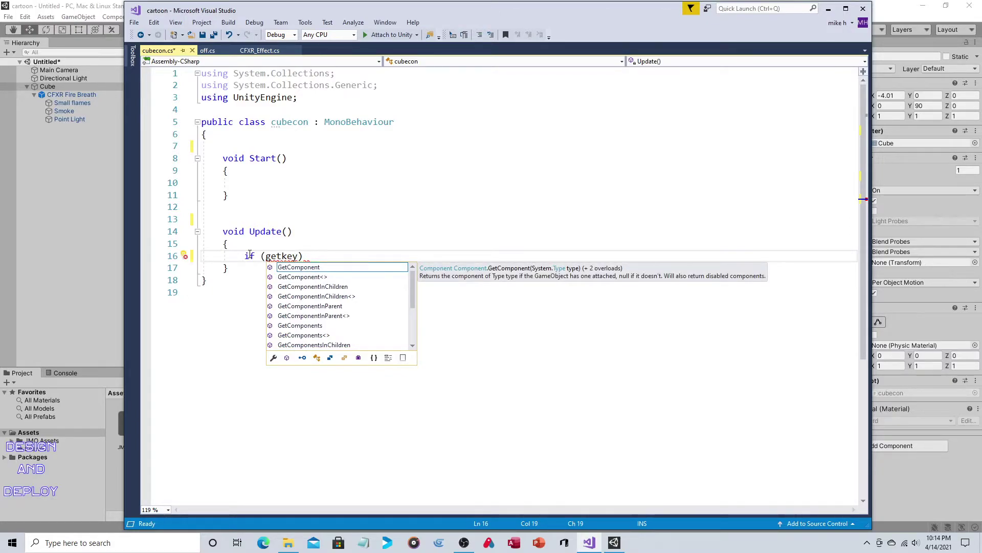
key("BackSpace")
key("BackSpace")
key("BackSpace")
key("BackSpace")
key("BackSpace")
key("BackSpace")
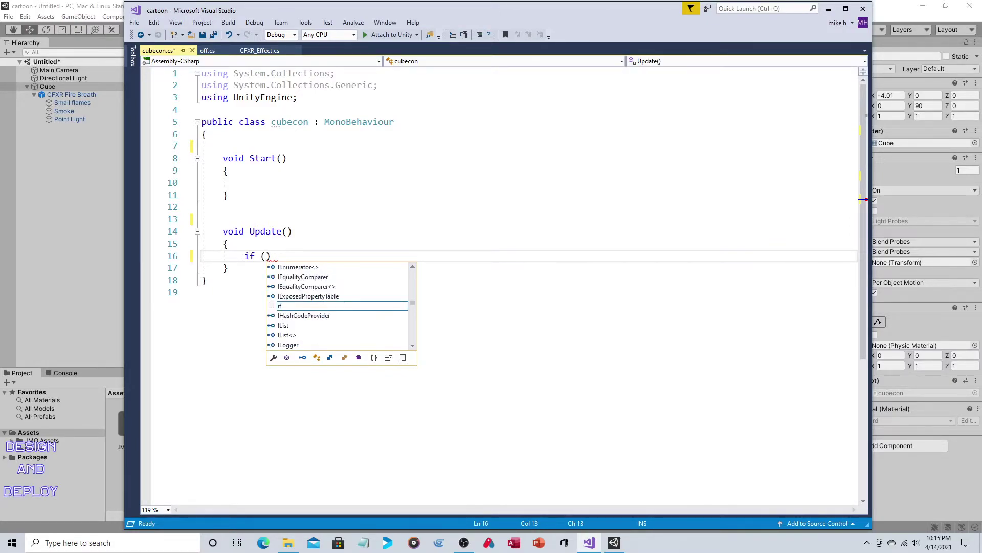
type("in")
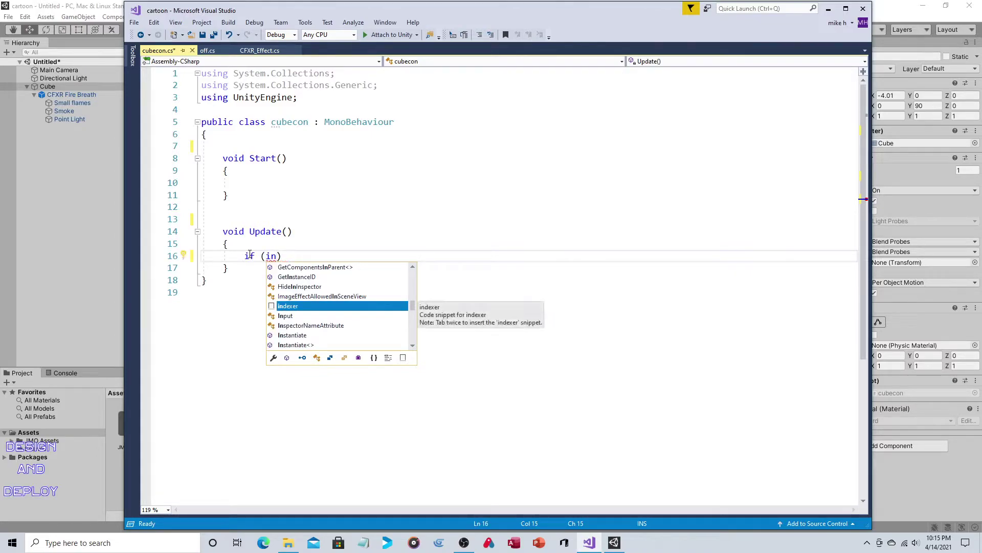
key("Down")
key("Tab")
type(".")
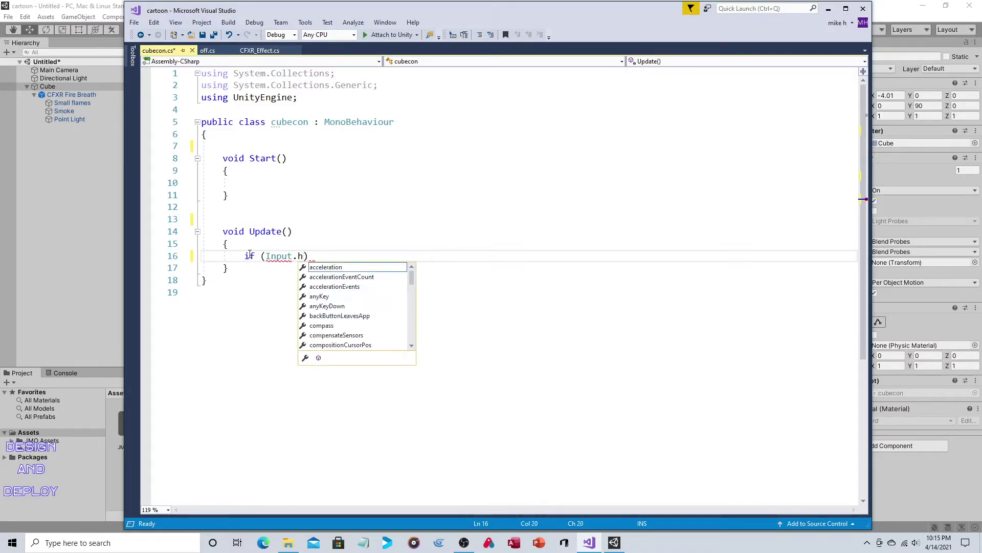
type("get")
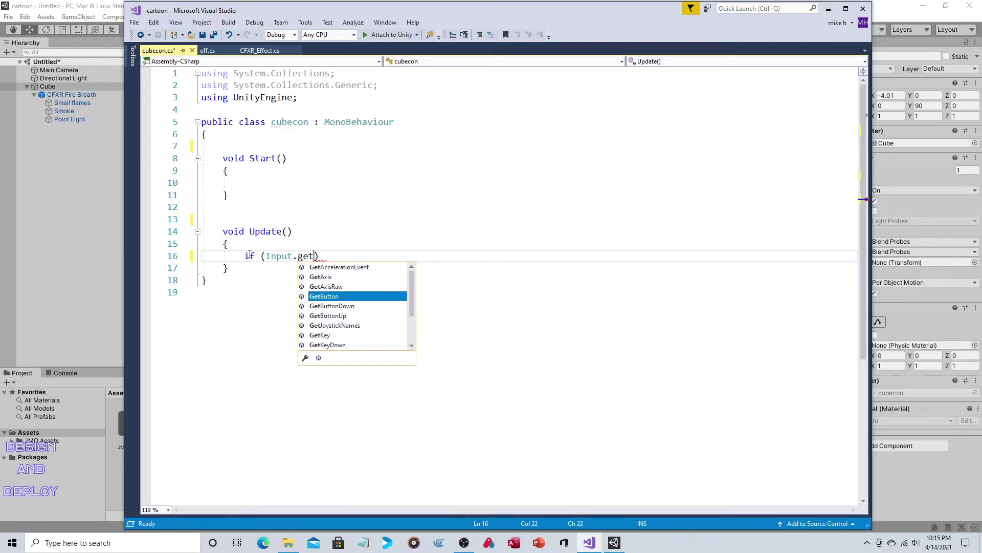
key("Down")
key("Down")
key("Down")
key("Down")
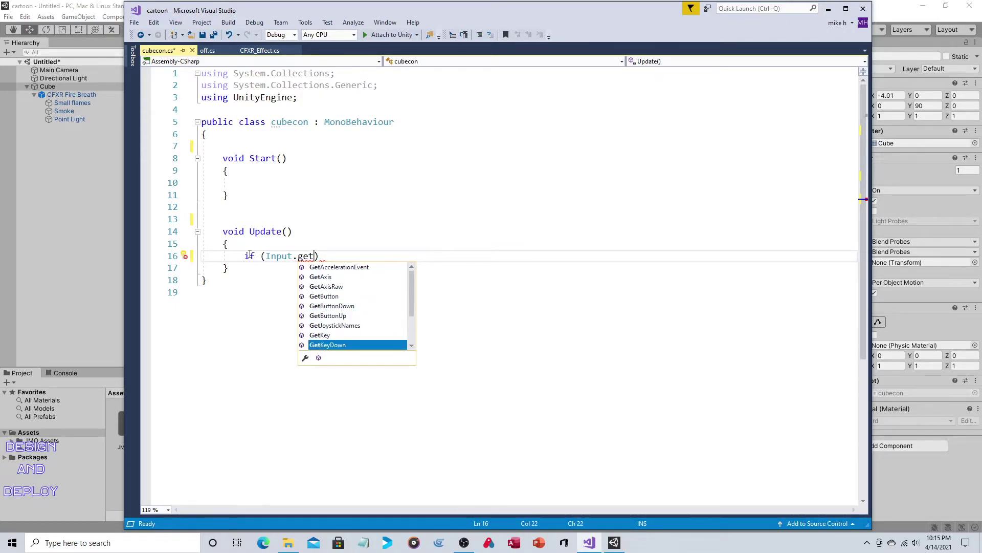
key("Tab")
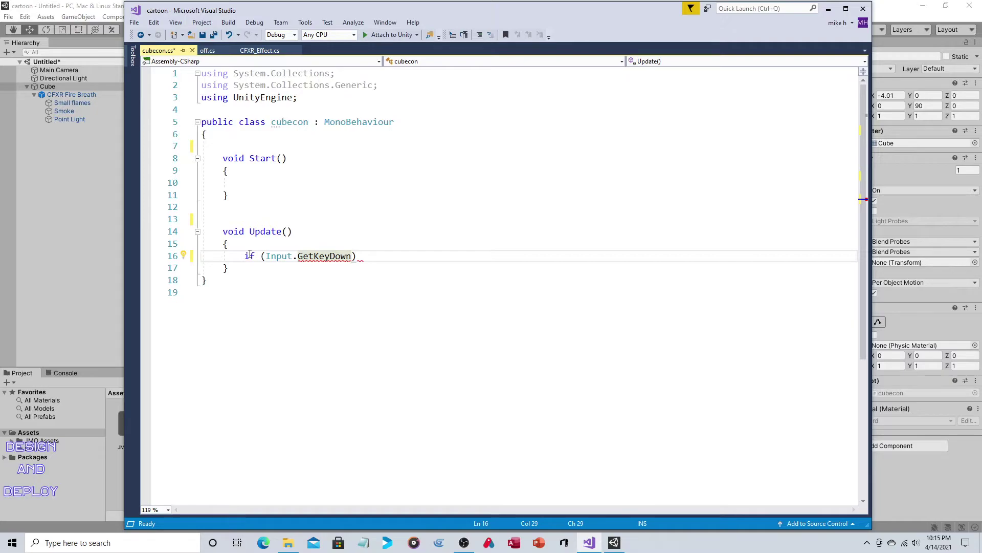
type("(")
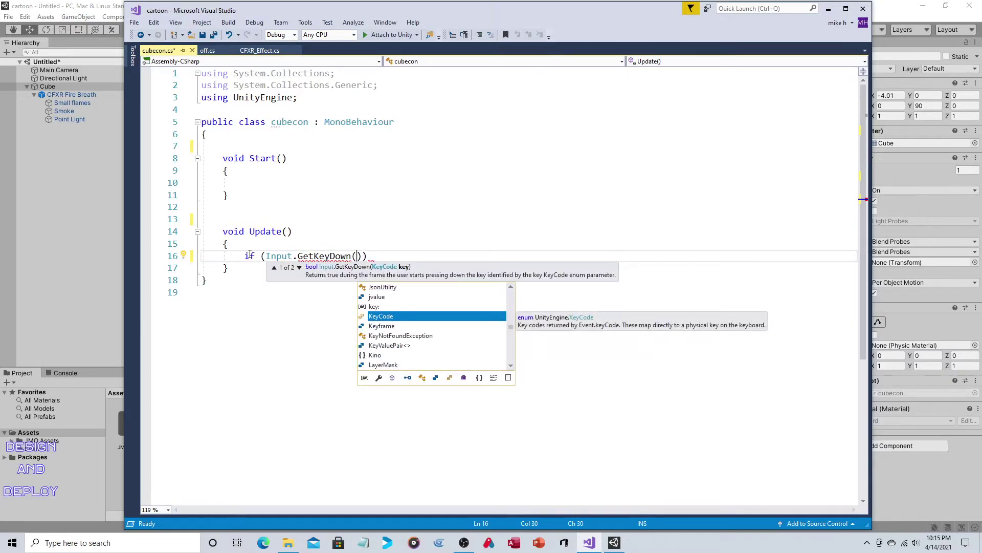
type("\"space")
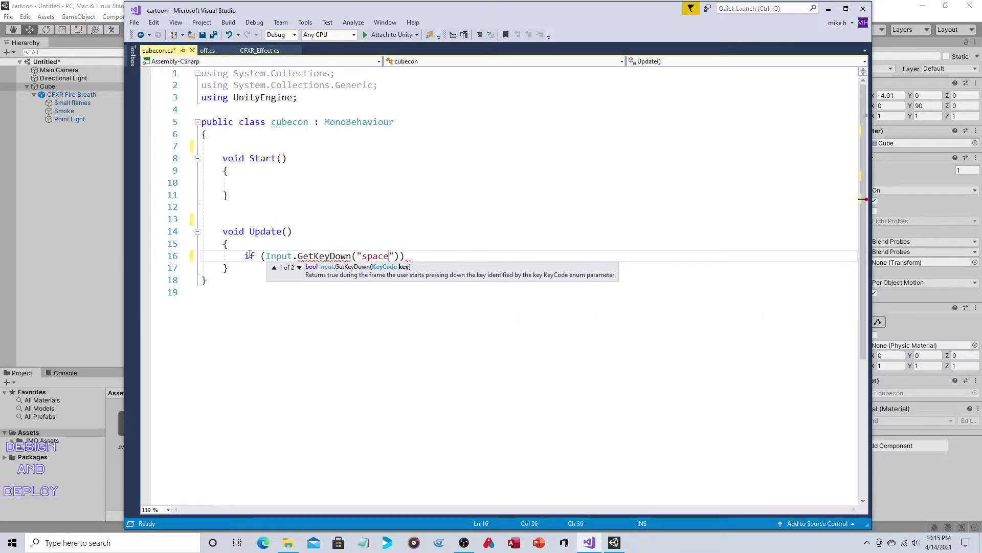
key("End")
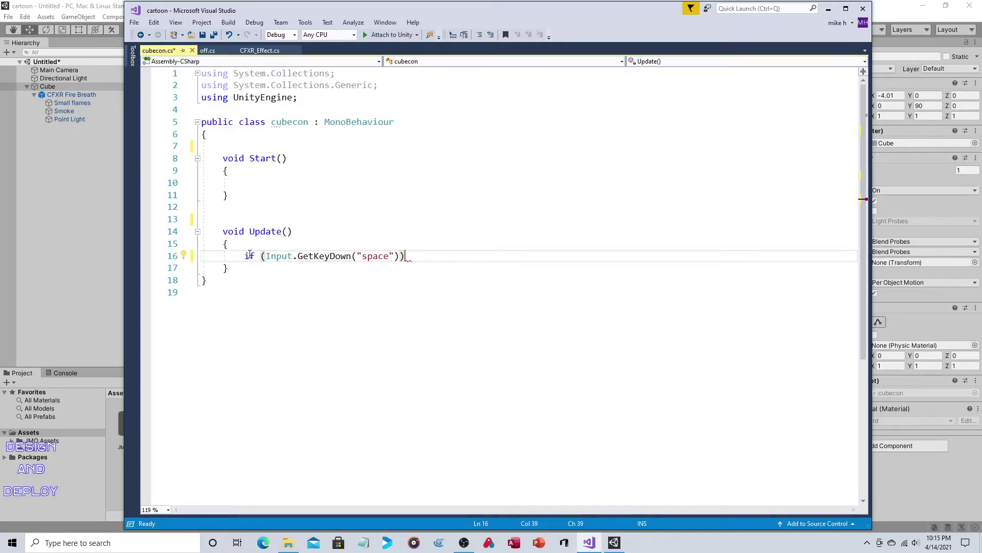
- Give the space check a body setting off.flameOn = "y", save, and return to Unity
key("Return")
type("{")
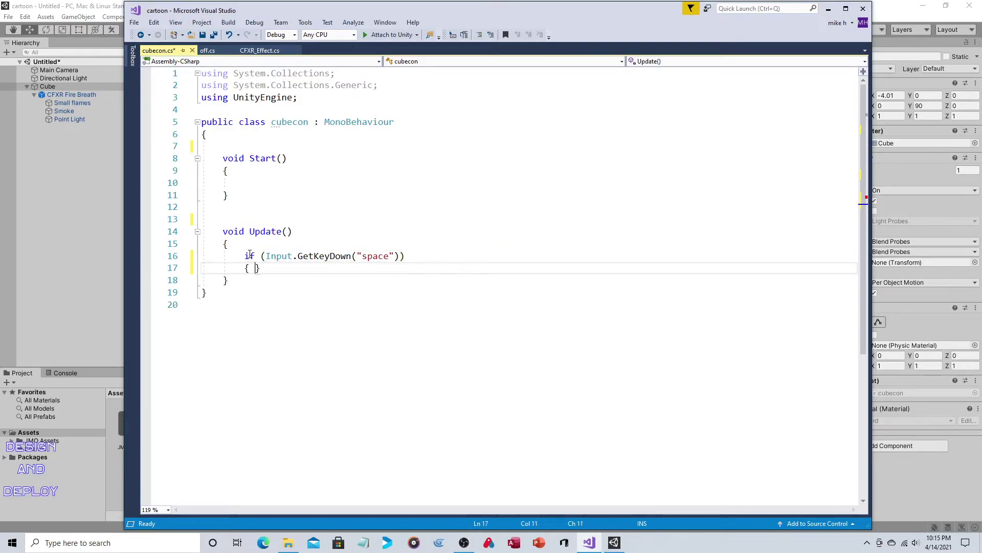
key("Return")
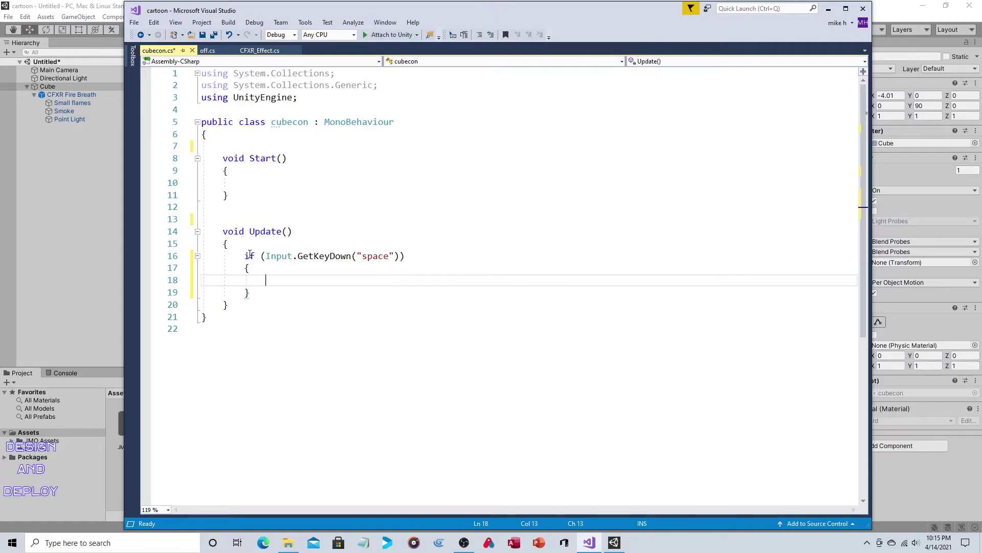
type("off")
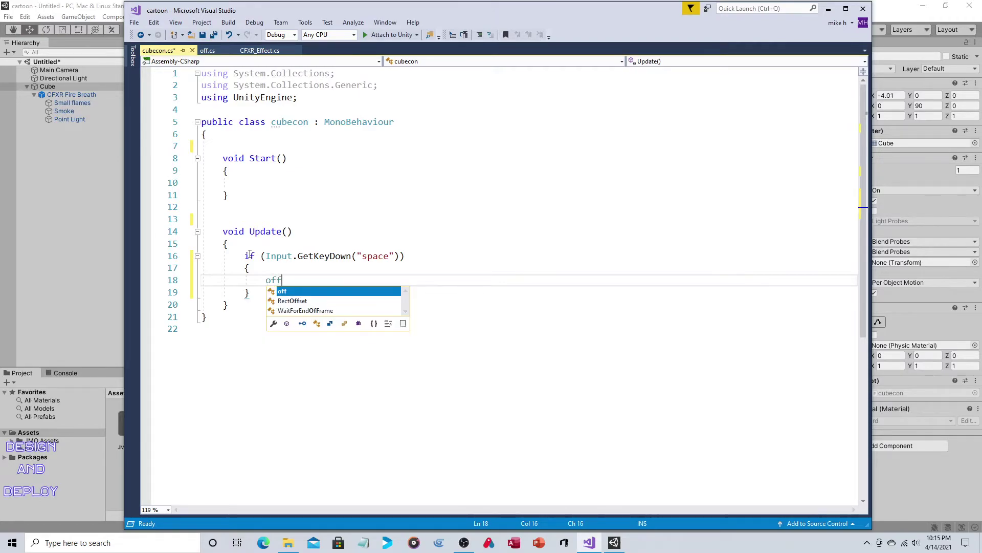
key("Escape")
type(".")
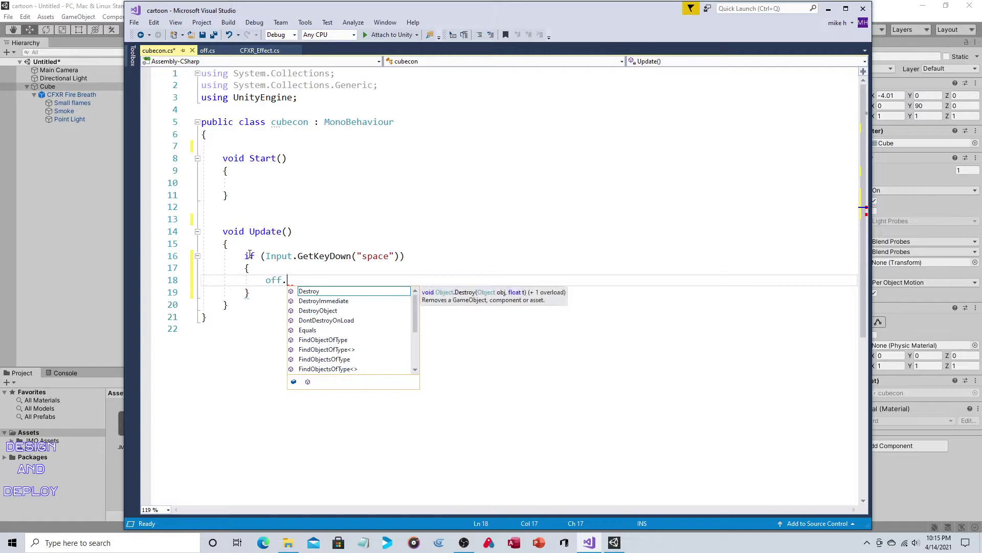
type("fla")
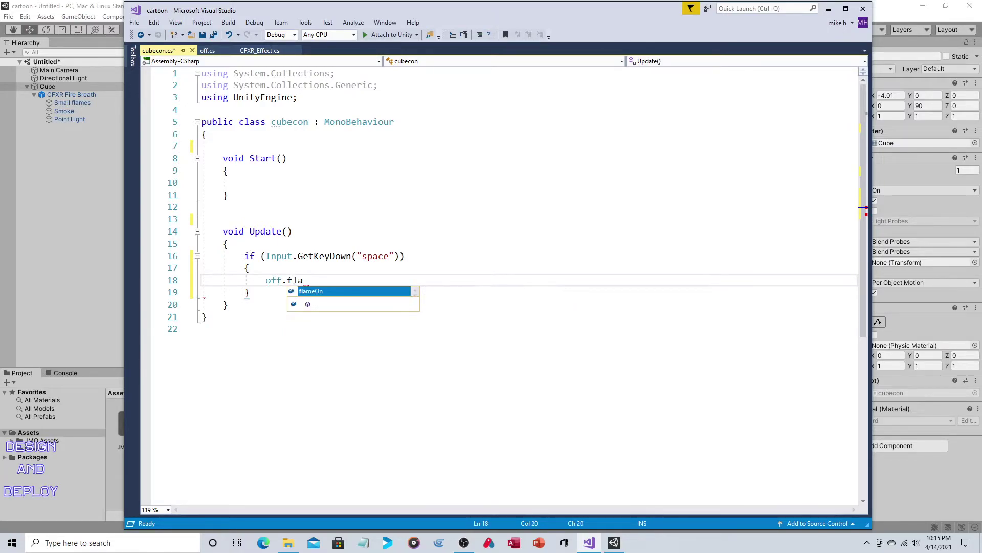
type("meOn = ")
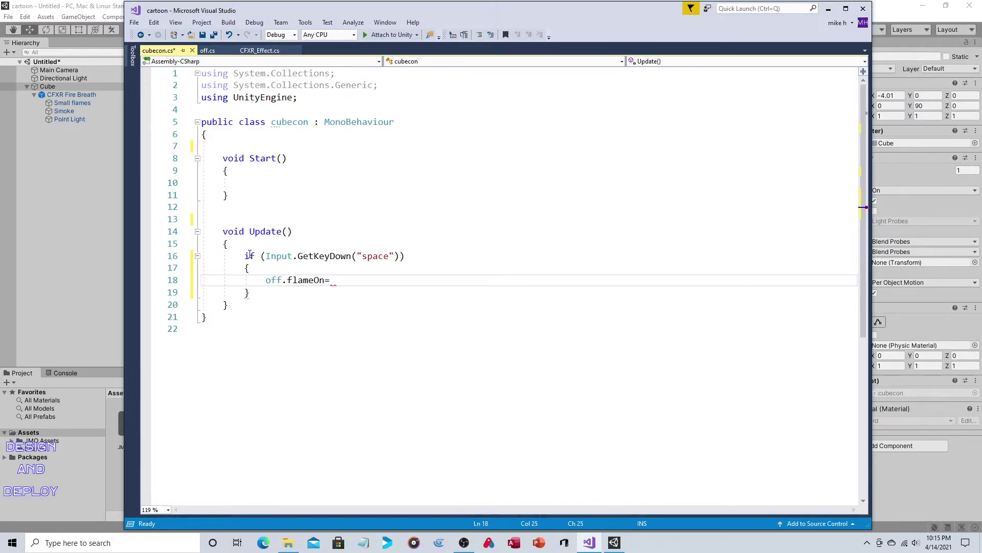
type("\"y\";")
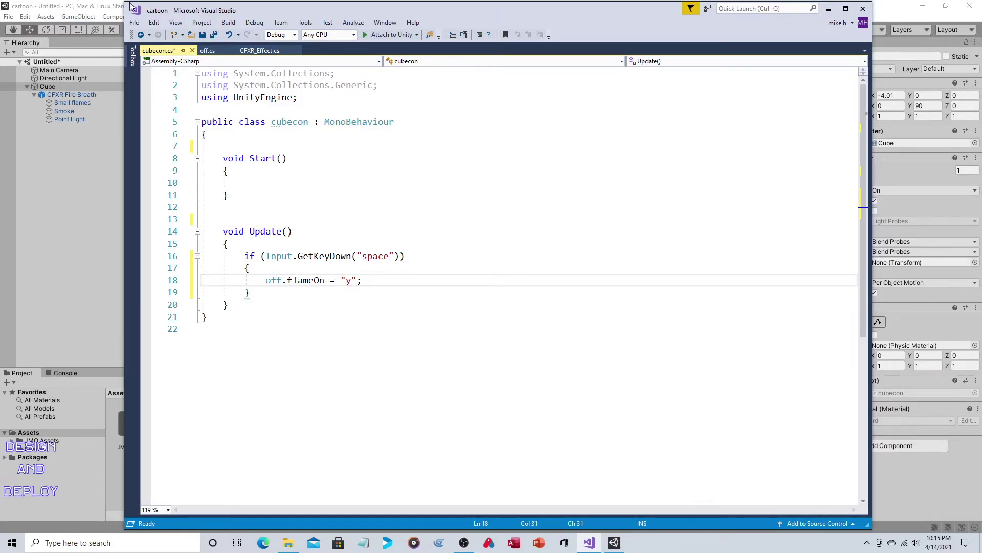
left_click(203, 35)
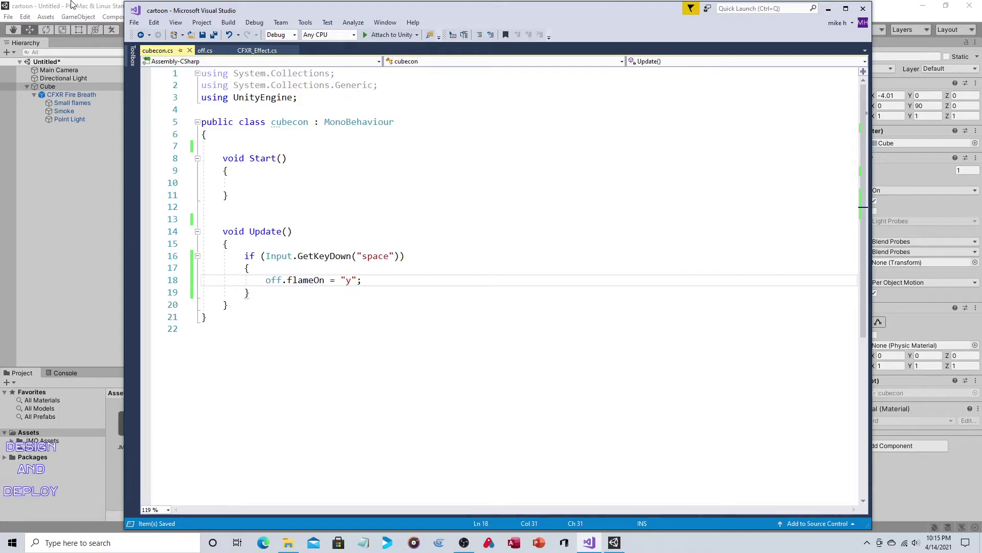
left_click(72, 5)
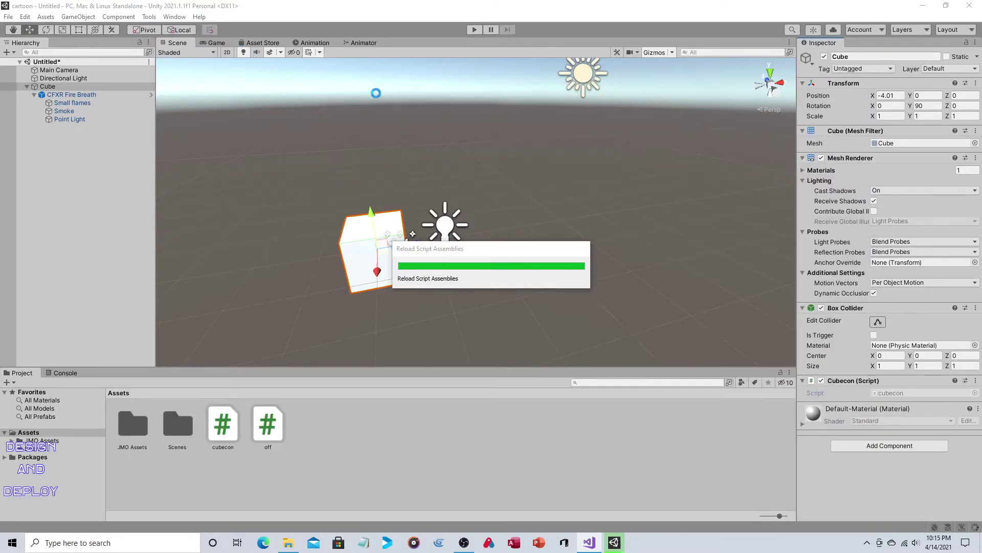
left_click(475, 29)
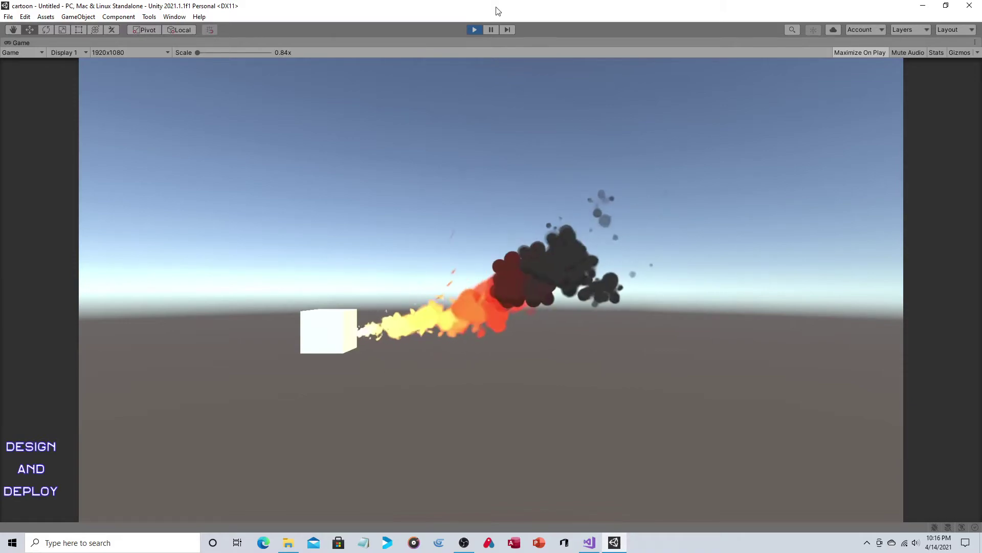
left_click(475, 29)
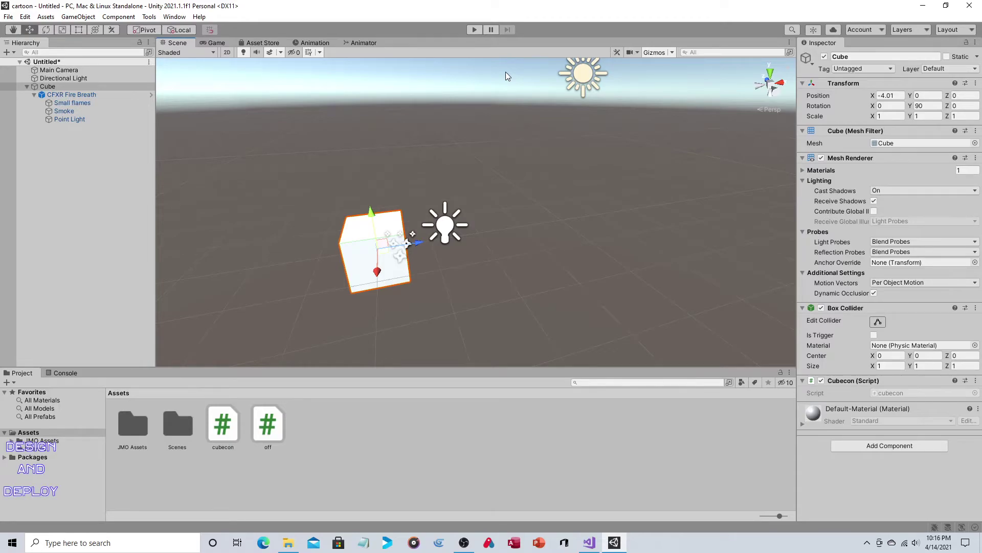
- Select CFXR Fire Breath to preview its flames, deselect it, and return to Visual Studio
left_click(90, 95)
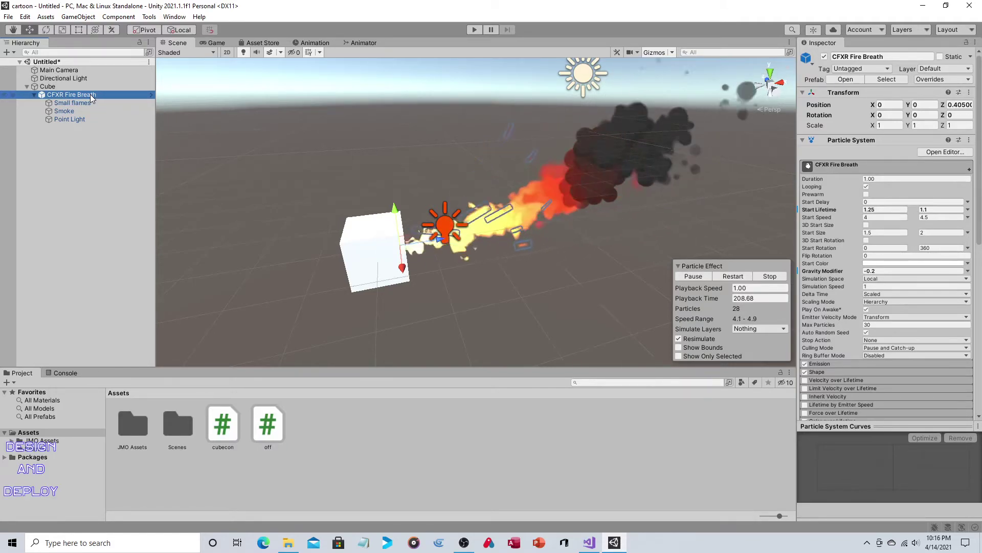
left_click(104, 197)
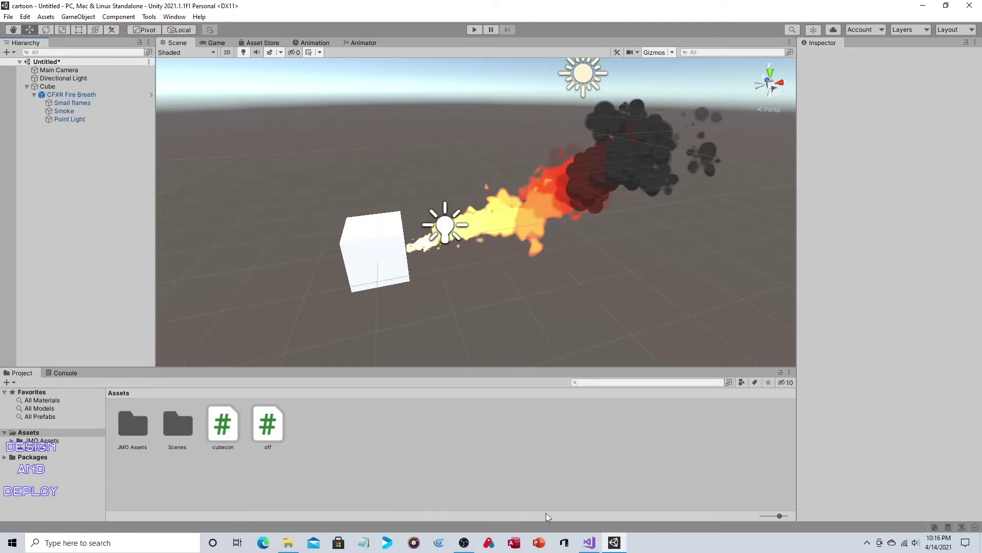
left_click(589, 542)
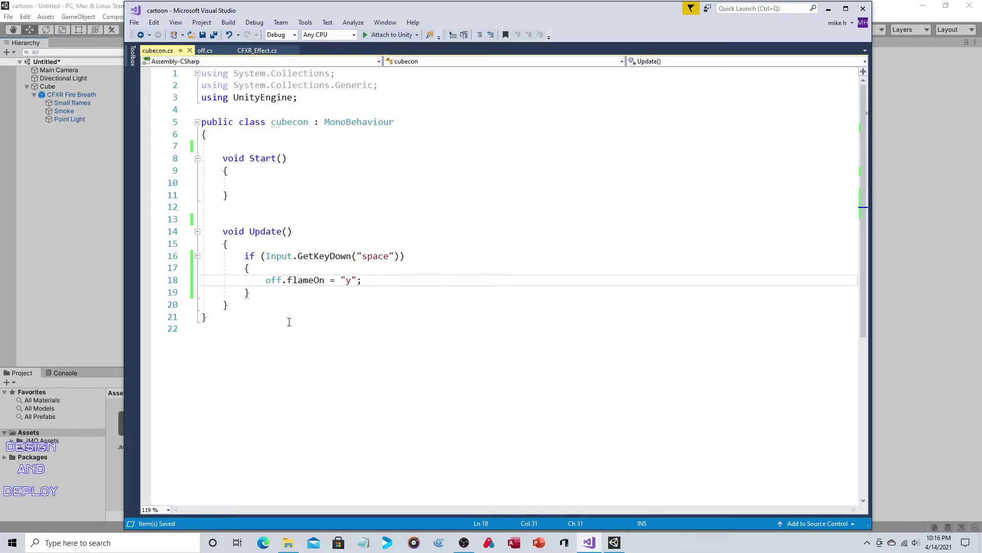
- Below the space-key block, write the condition if (Input.GetKey("a"))
left_click(288, 293)
key("Return")
key("Return")
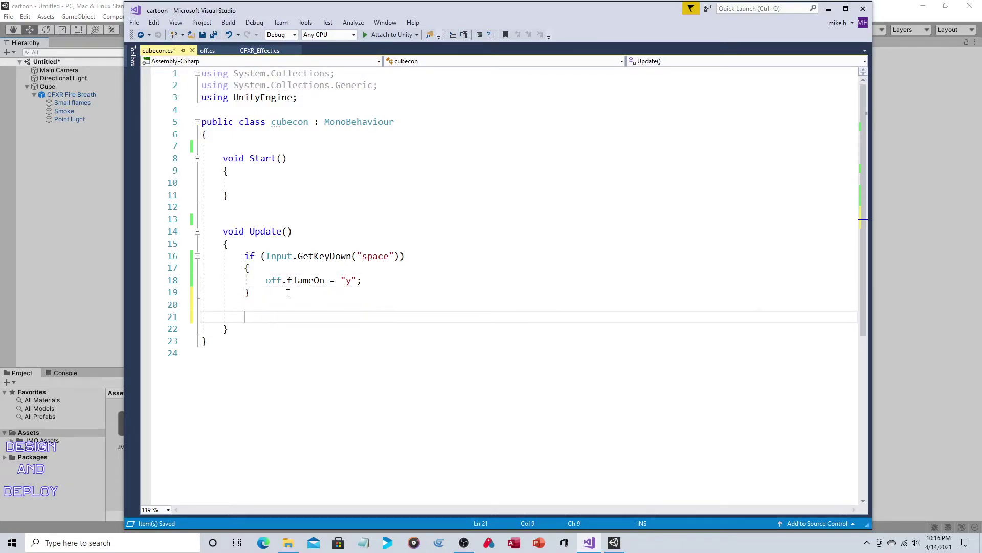
type("if (")
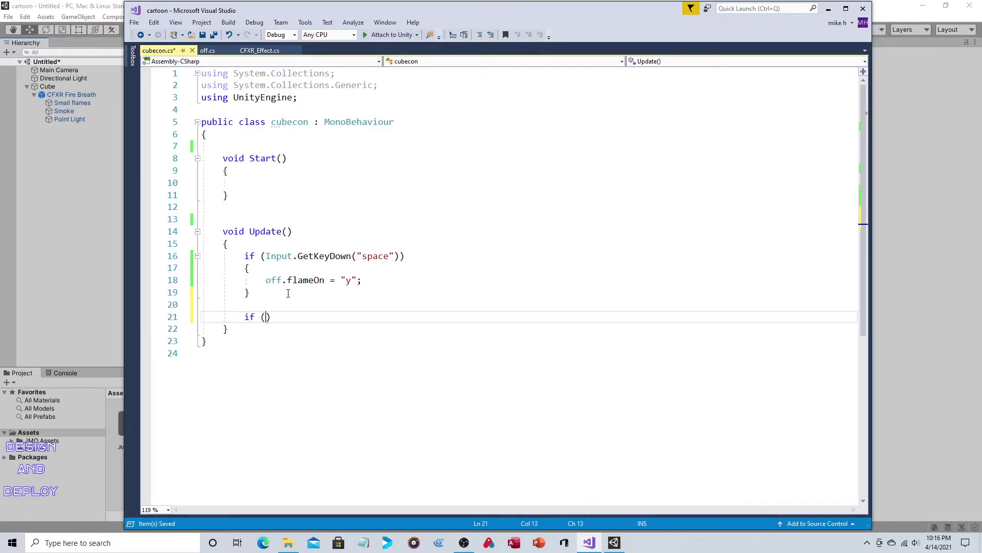
type("in")
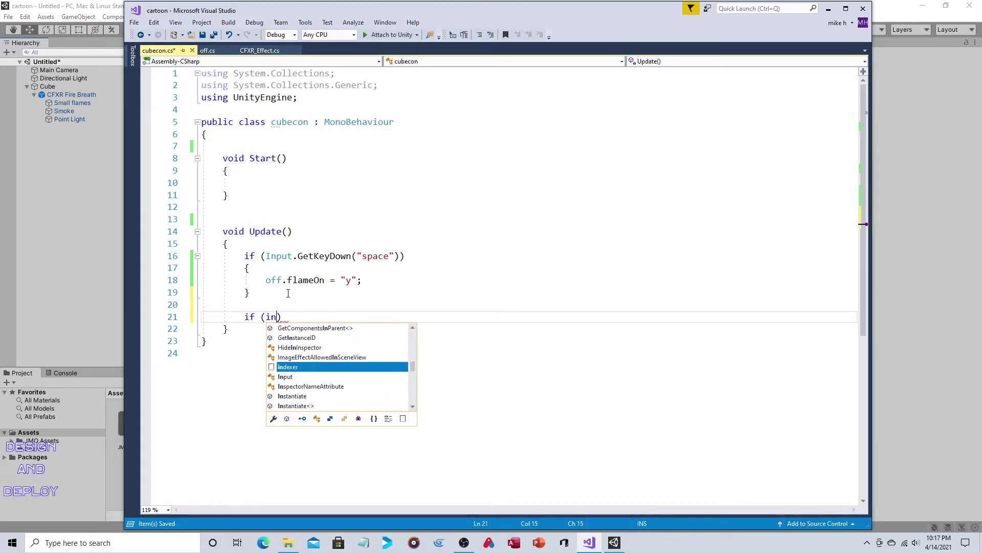
key("Tab")
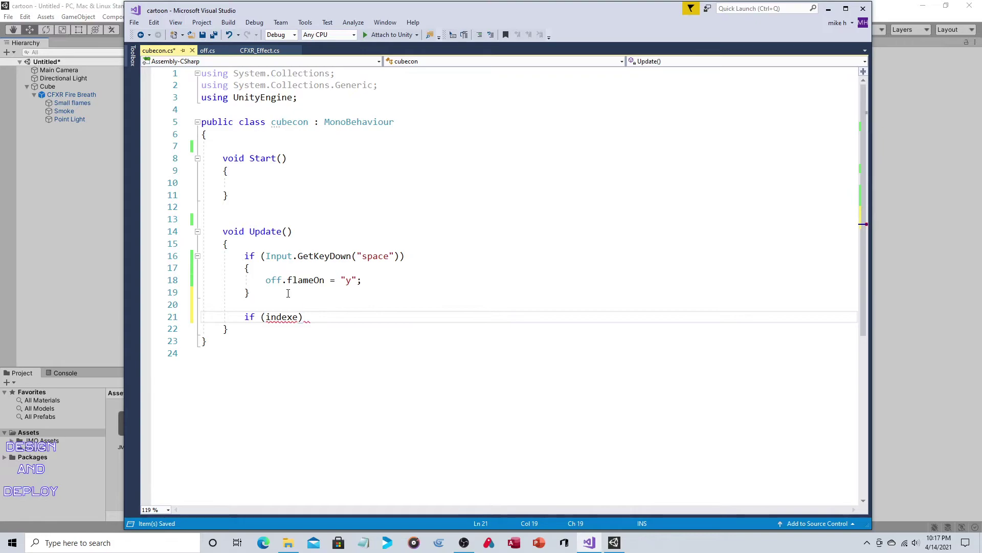
key("BackSpace")
key("BackSpace")
key("BackSpace")
key("BackSpace")
key("BackSpace")
key("BackSpace")
key("BackSpace")
type("if (Inp")
key("Tab")
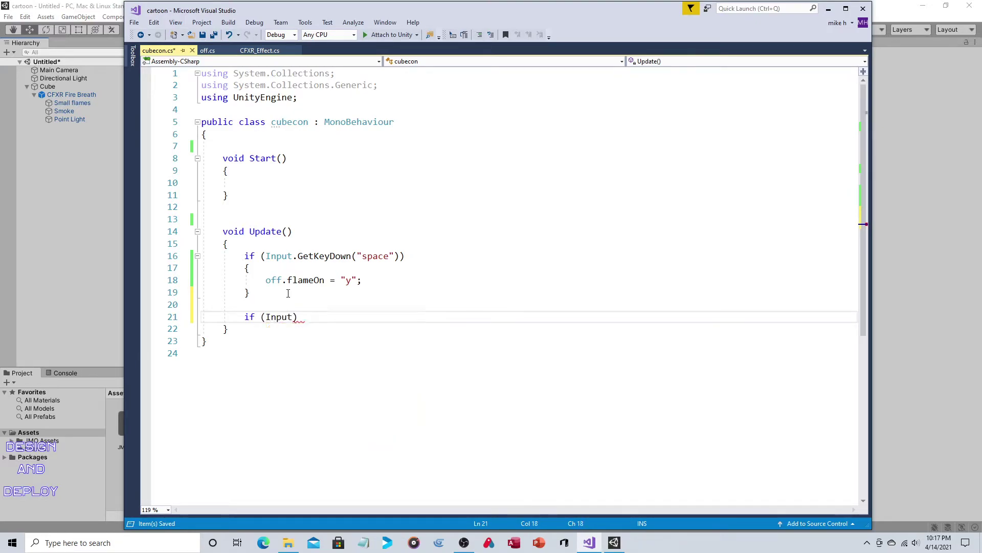
type(".get")
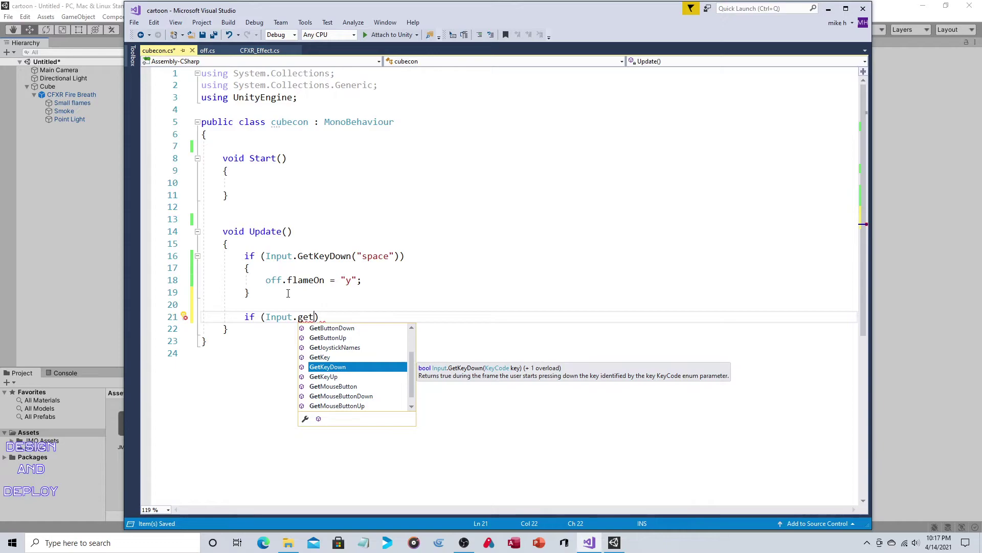
key("Up")
key("Tab")
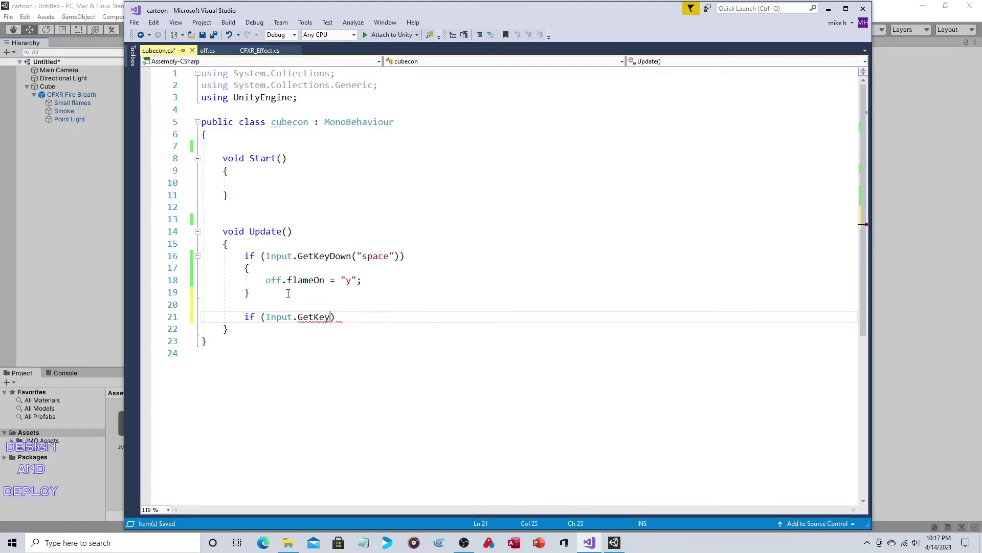
type("(")
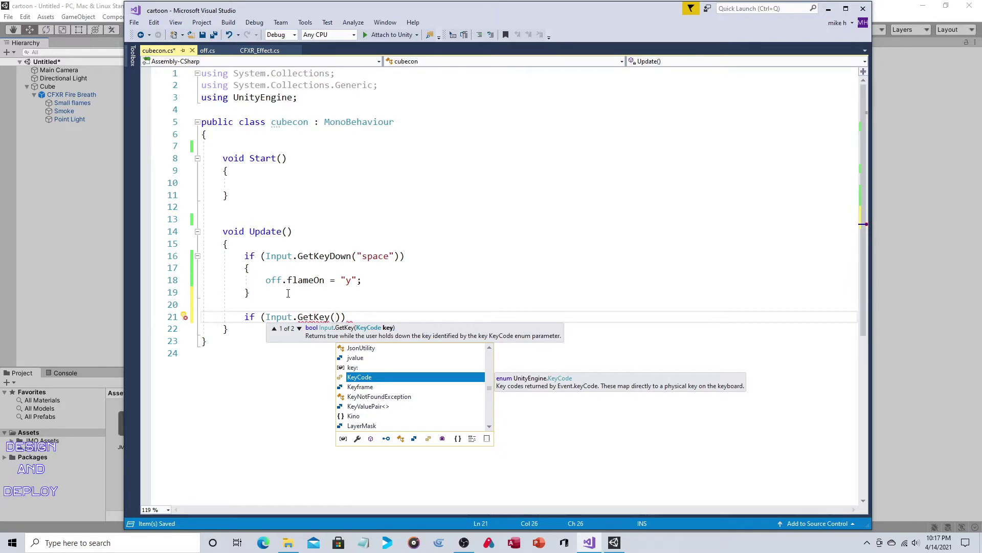
type("\"a\"))")
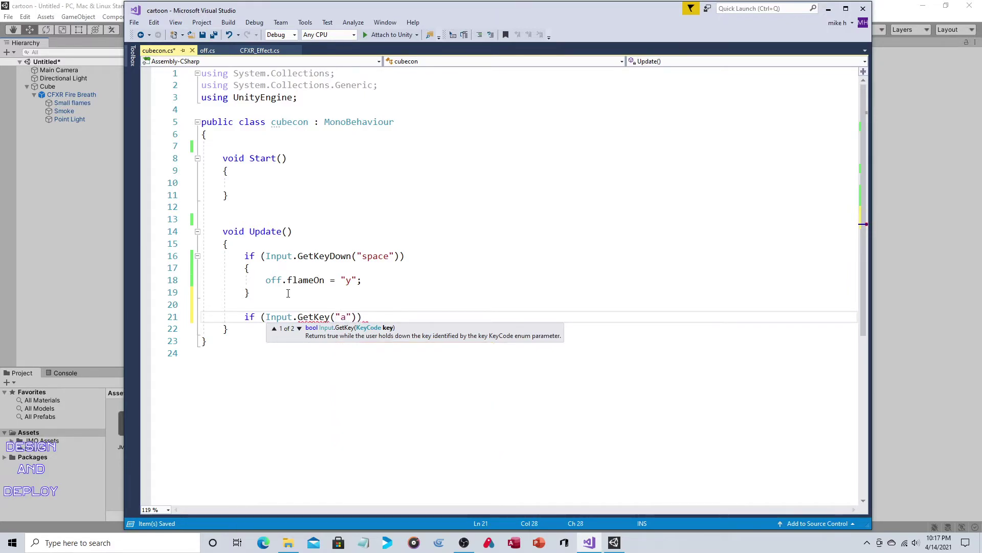
- Add an empty brace block under the a-key condition and switch back to Unity
key("Return")
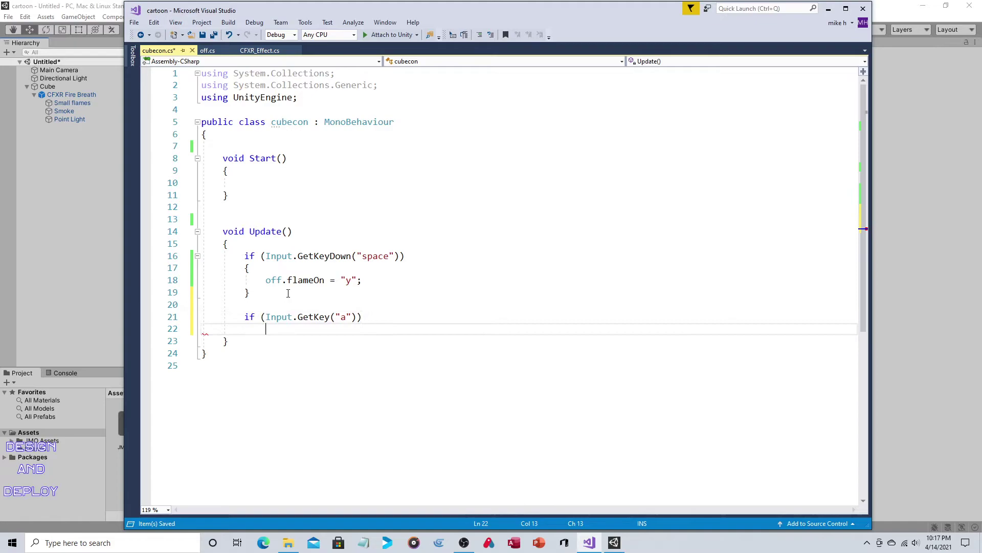
type("{")
key("Return")
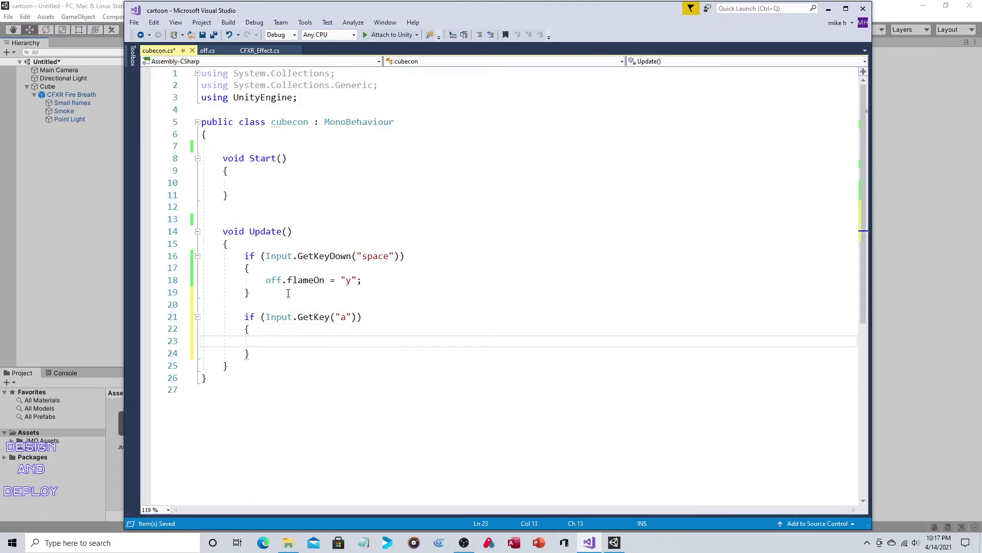
key("alt+Tab")
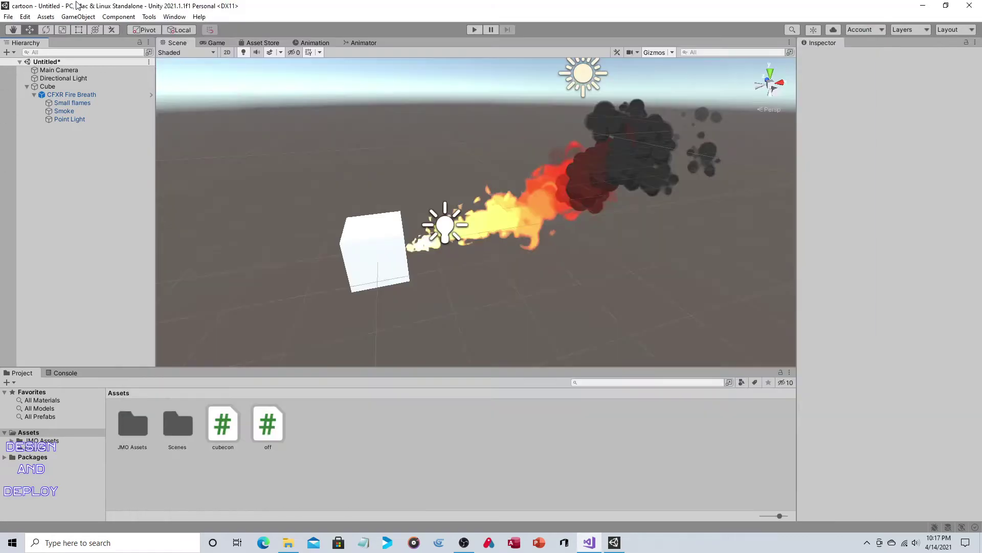
- Add a Physics > Rigidbody to the Cube with Use Gravity unchecked, then return to Visual Studio
left_click(52, 87)
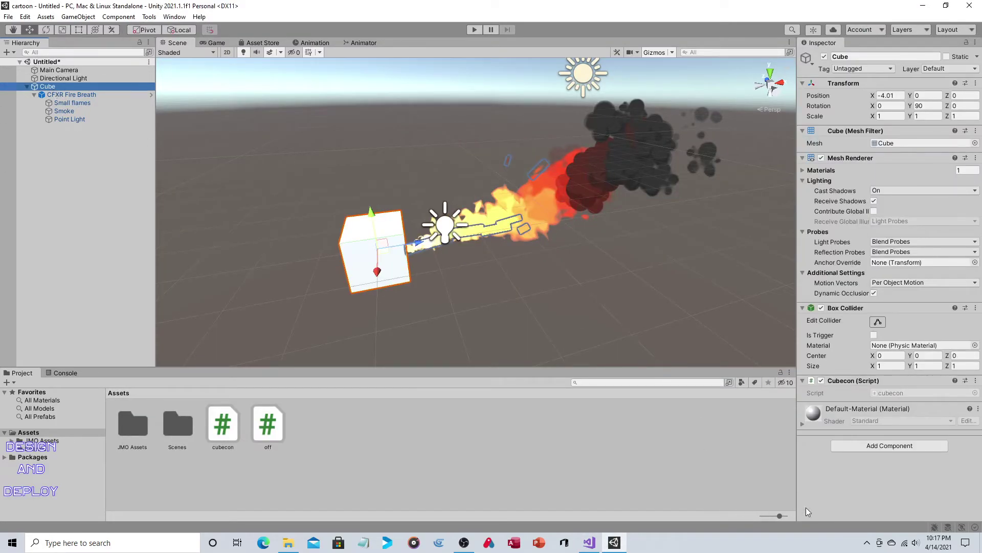
left_click(848, 447)
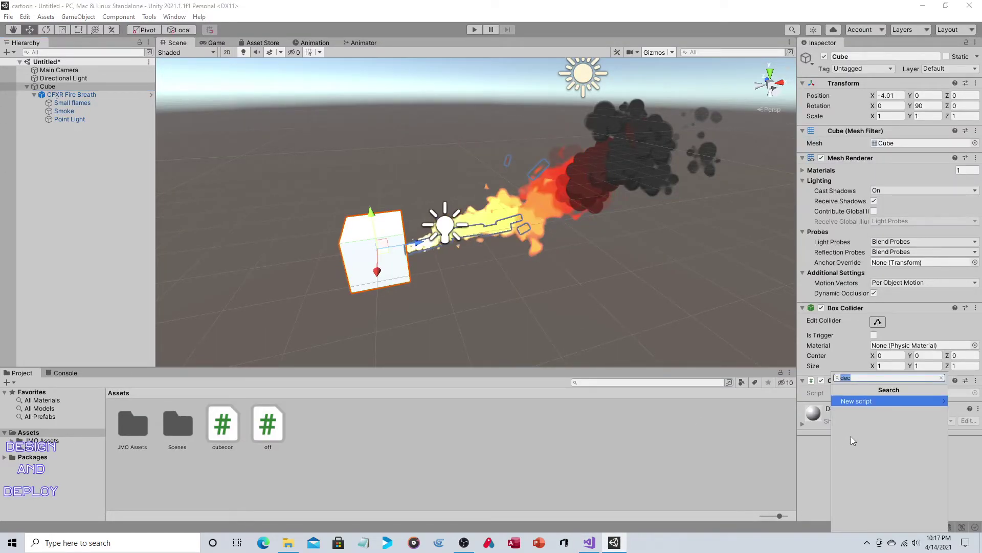
key("BackSpace")
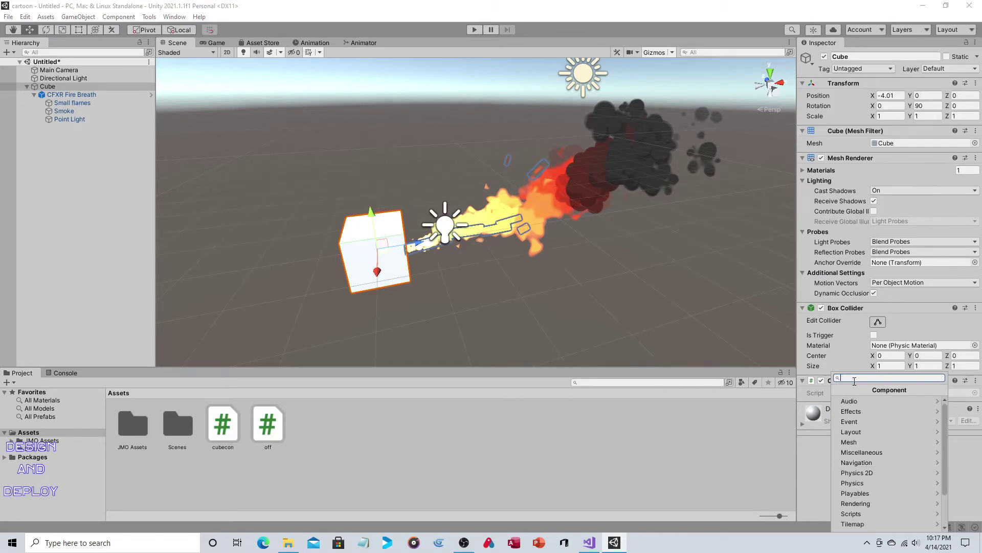
left_click(863, 485)
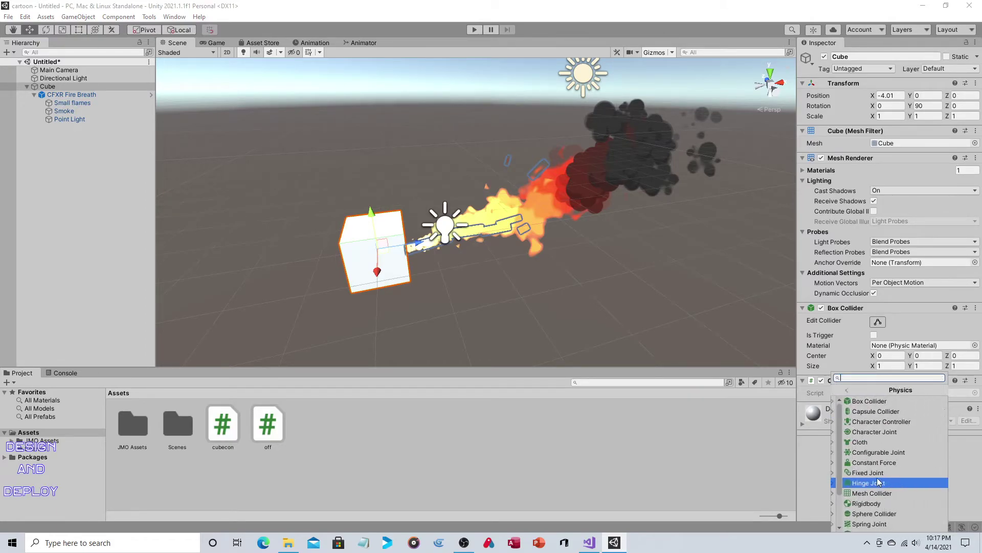
left_click(861, 504)
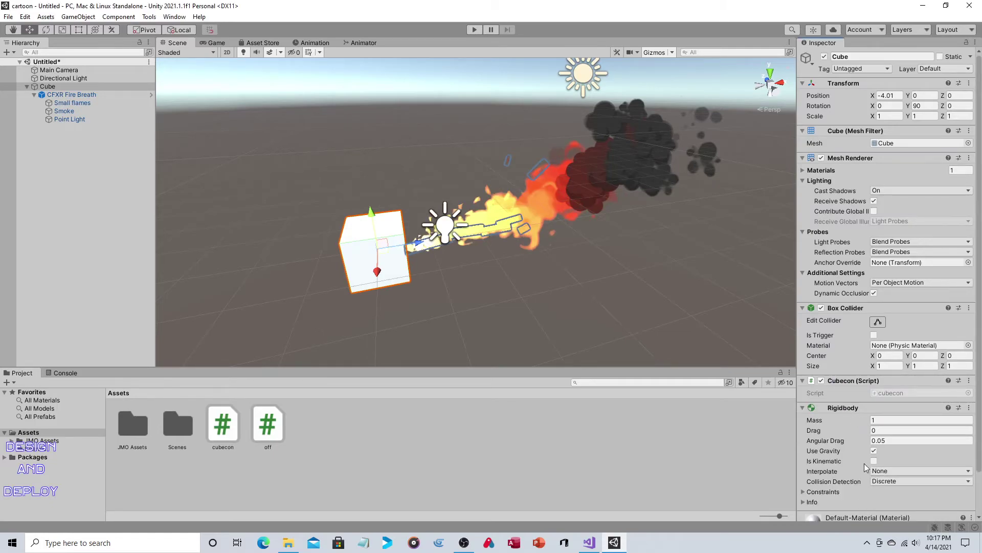
left_click(874, 450)
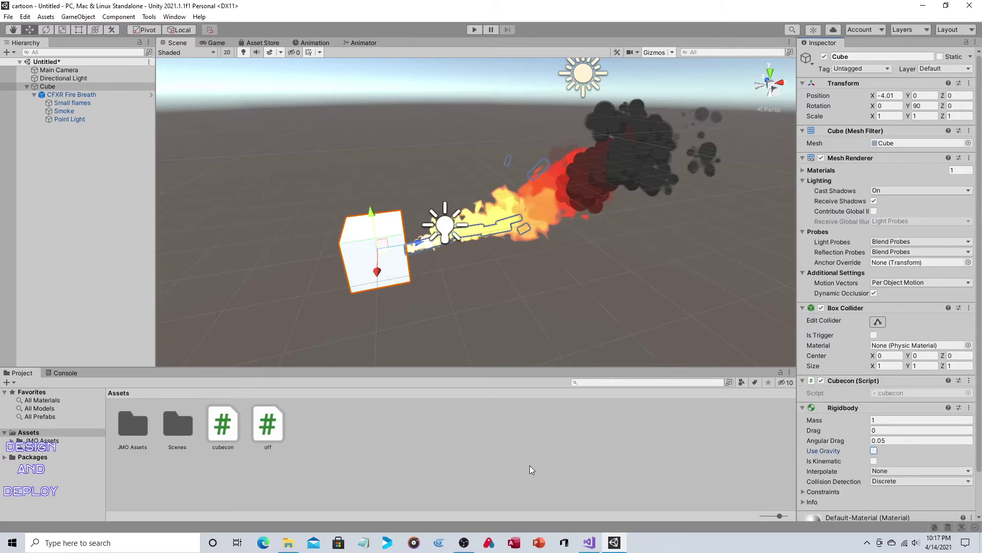
left_click(589, 542)
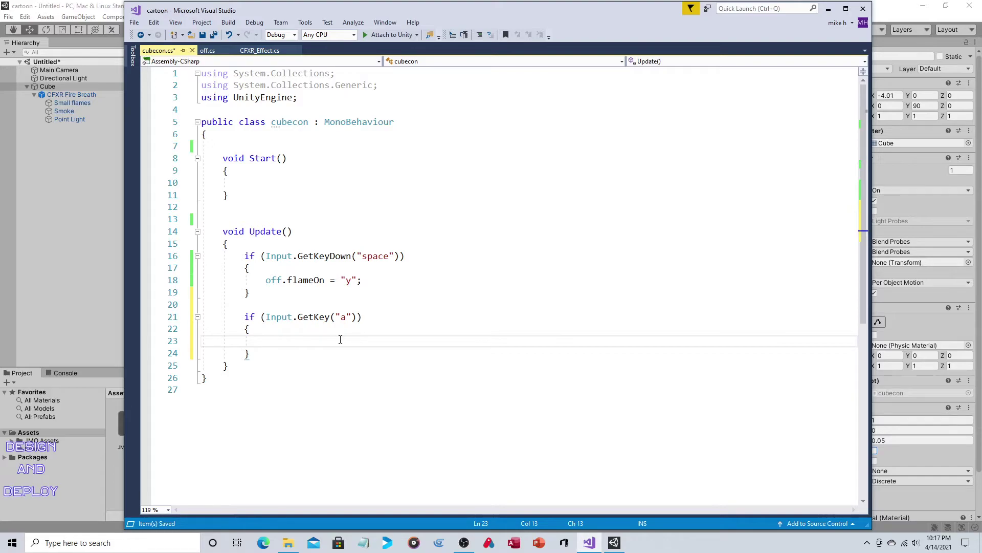
- In the a-key block, write GetComponent<Rigidbody>().angularVelocity = as the assignment target
type("GetComponent")
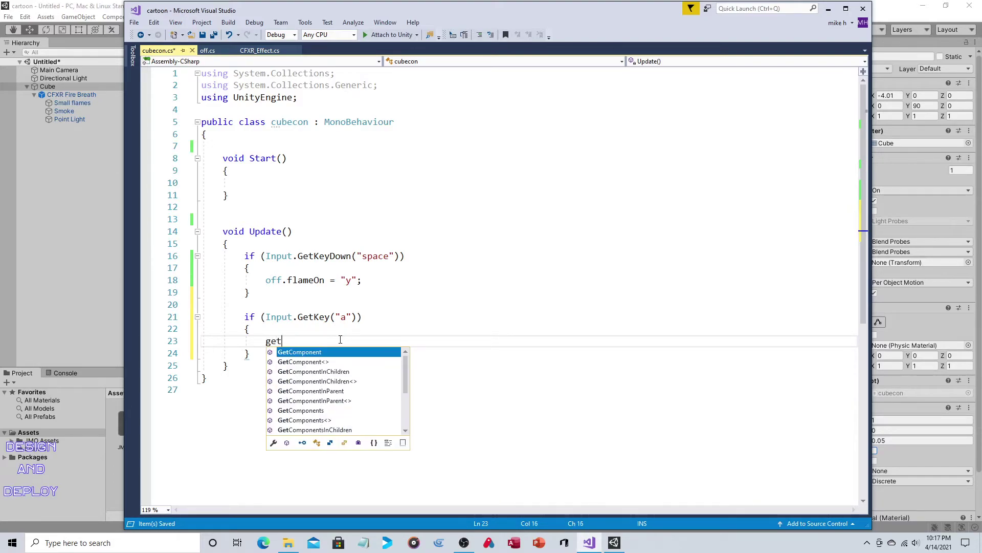
key("Tab")
type("<")
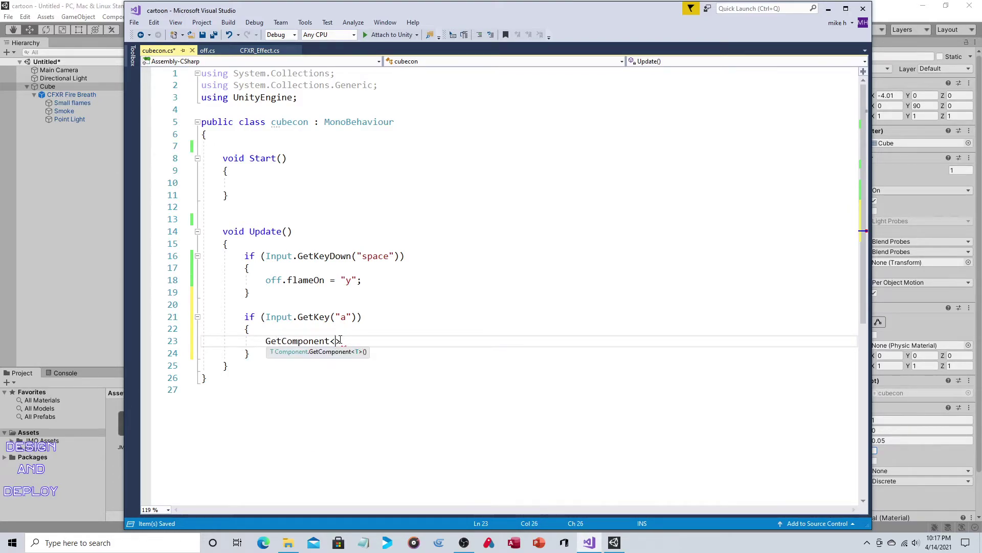
type("rig>()")
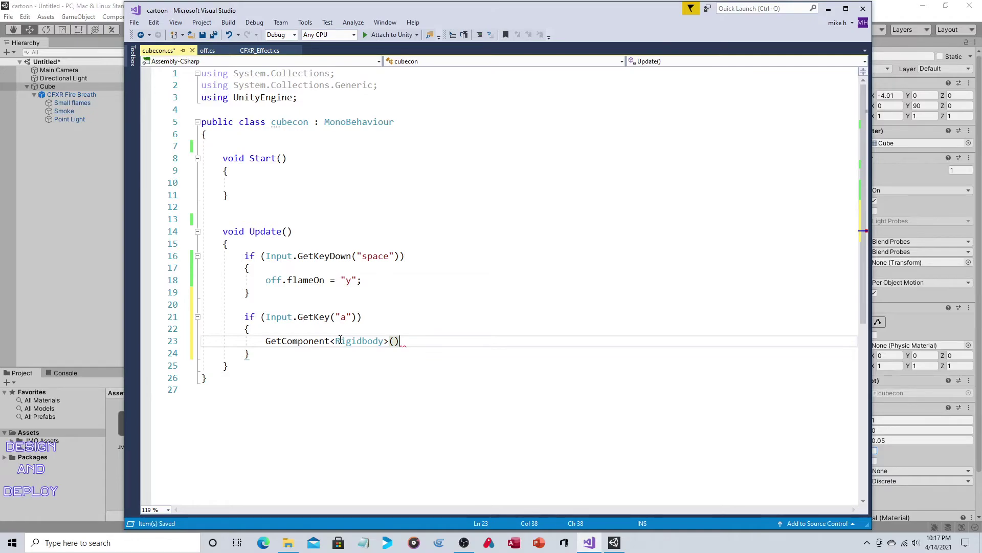
type(".an")
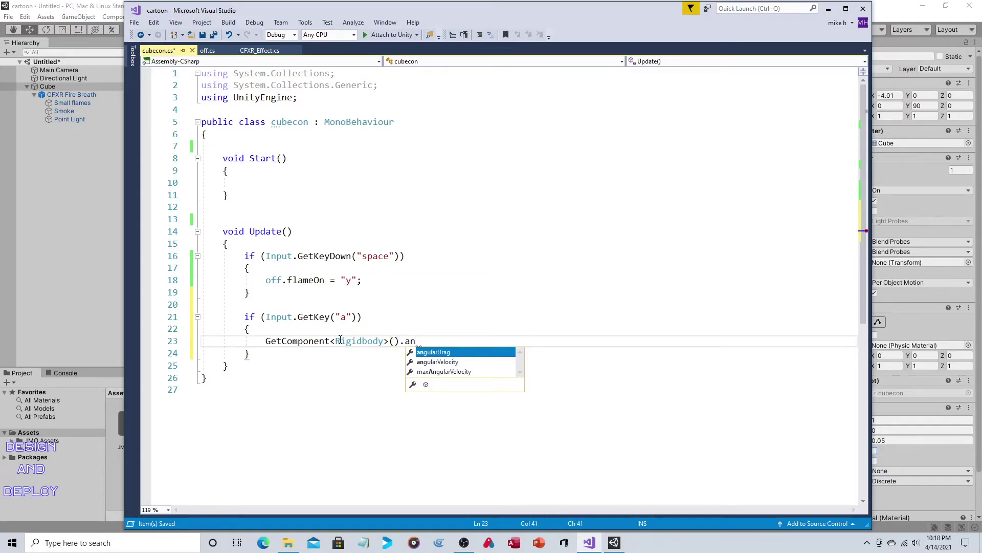
key("Down")
key("Tab")
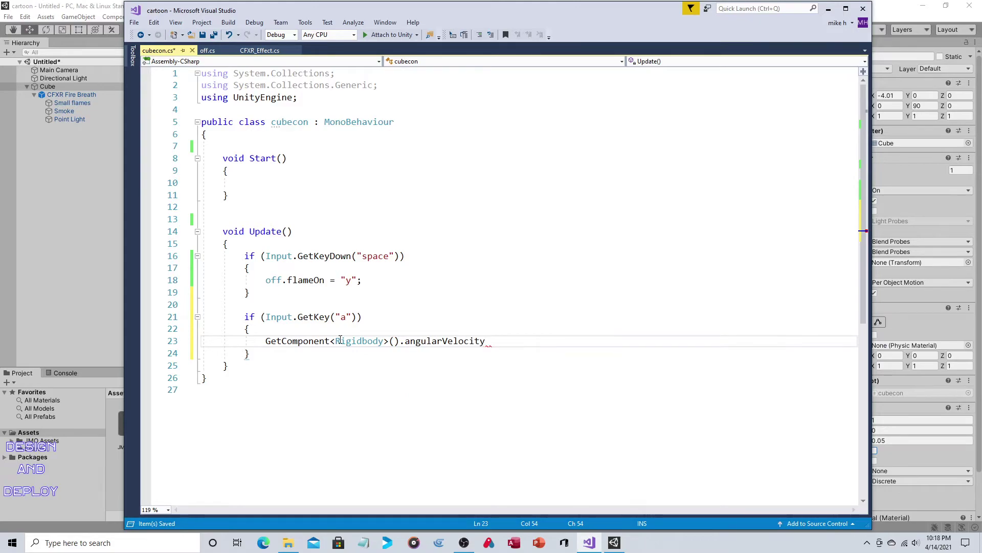
key("BackSpace")
- Assign new Vector3(0, -3, 0); to the angular velocity and return to Unity
type("new vec")
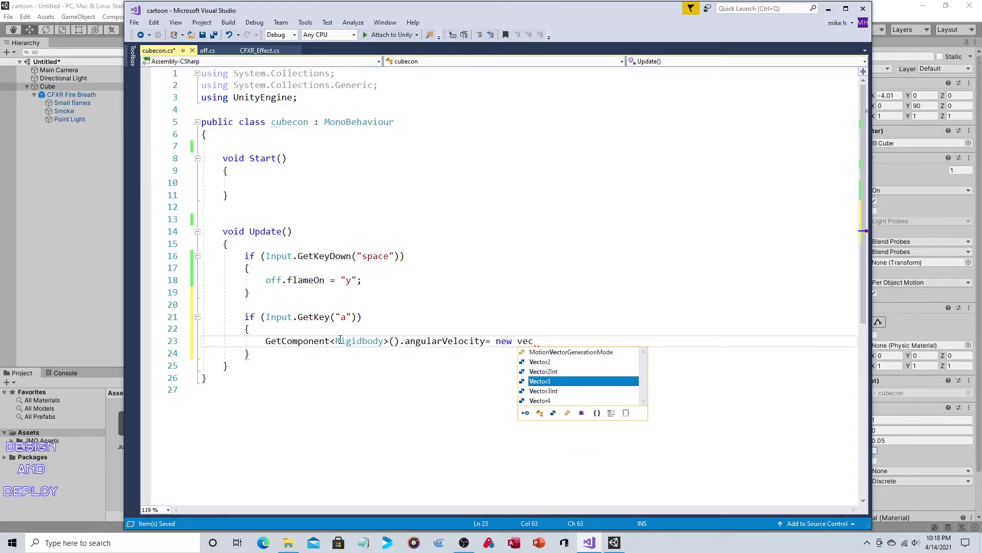
key("Tab")
type("(")
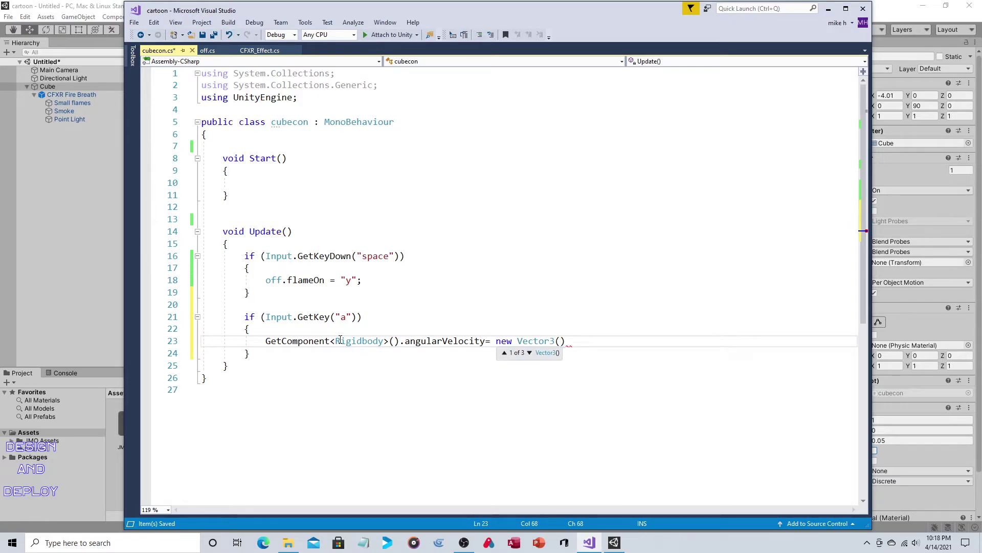
type("0,3")
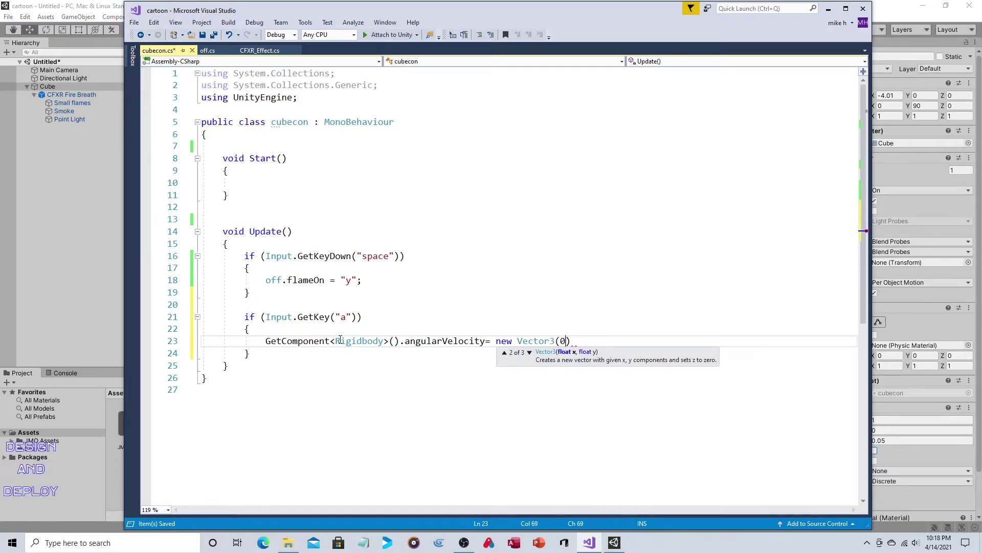
type(",0")
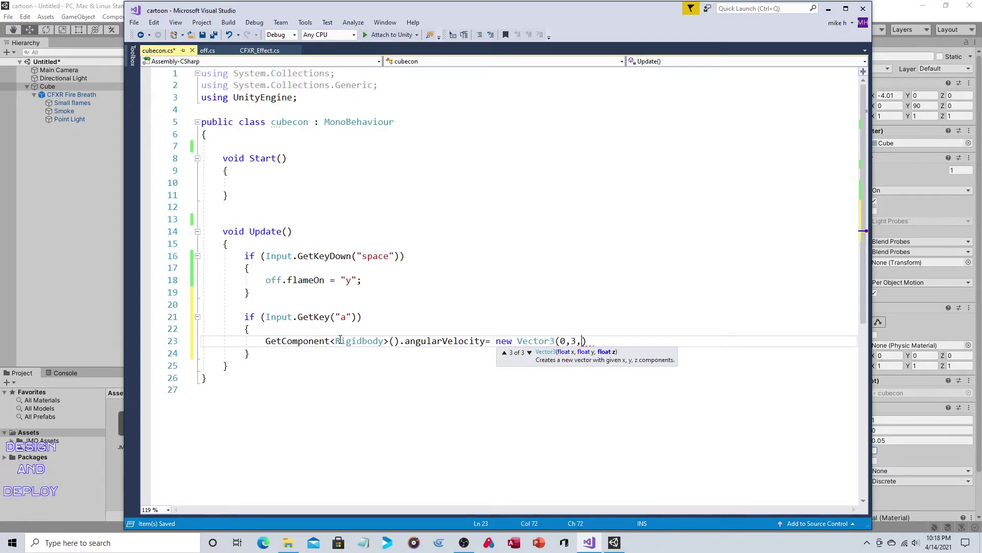
key("Left")
key("Left")
type("-")
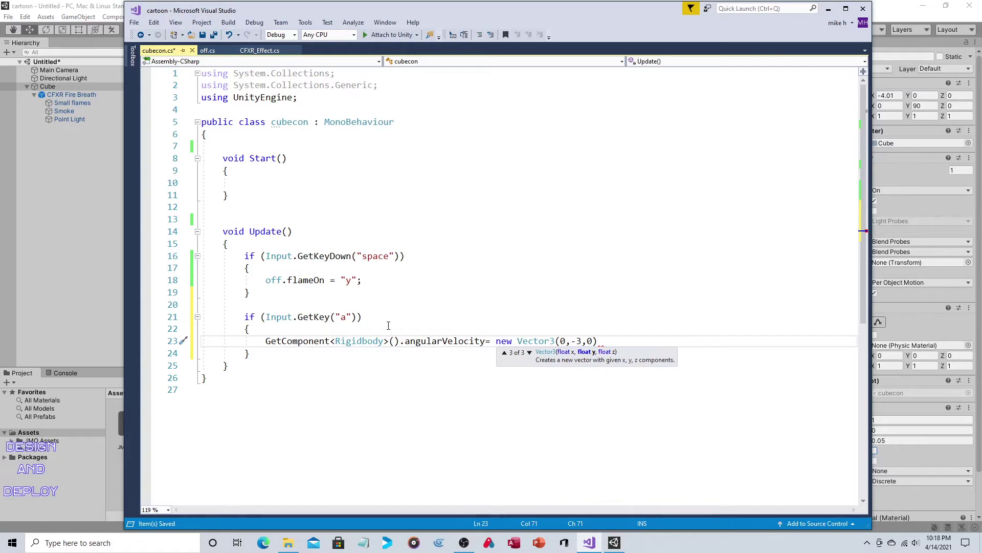
left_click(620, 340)
type(";")
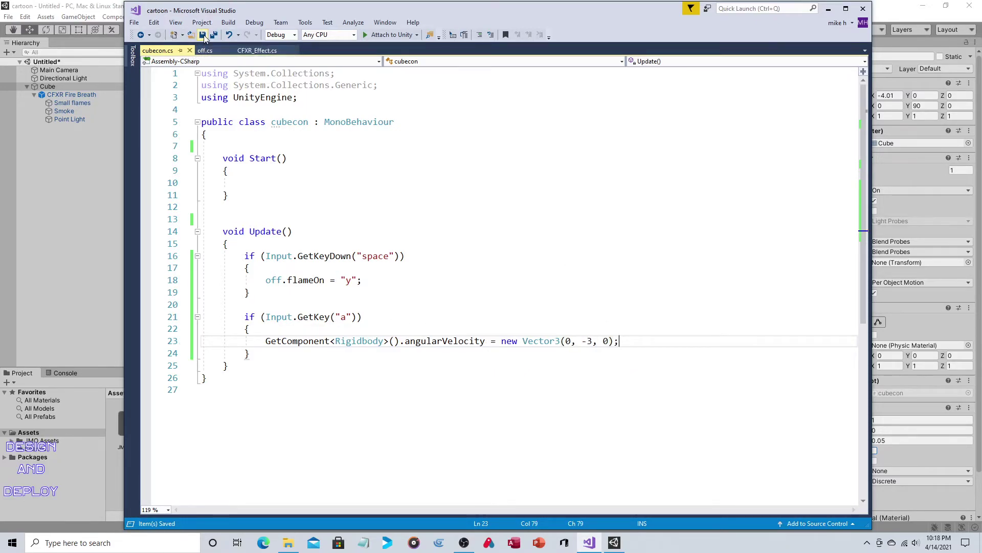
left_click(57, 4)
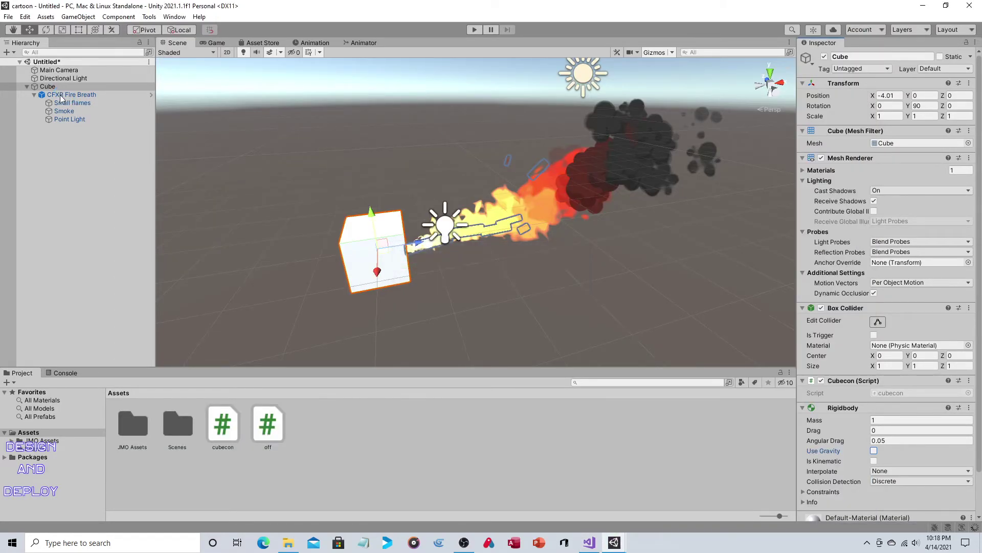
left_click(475, 30)
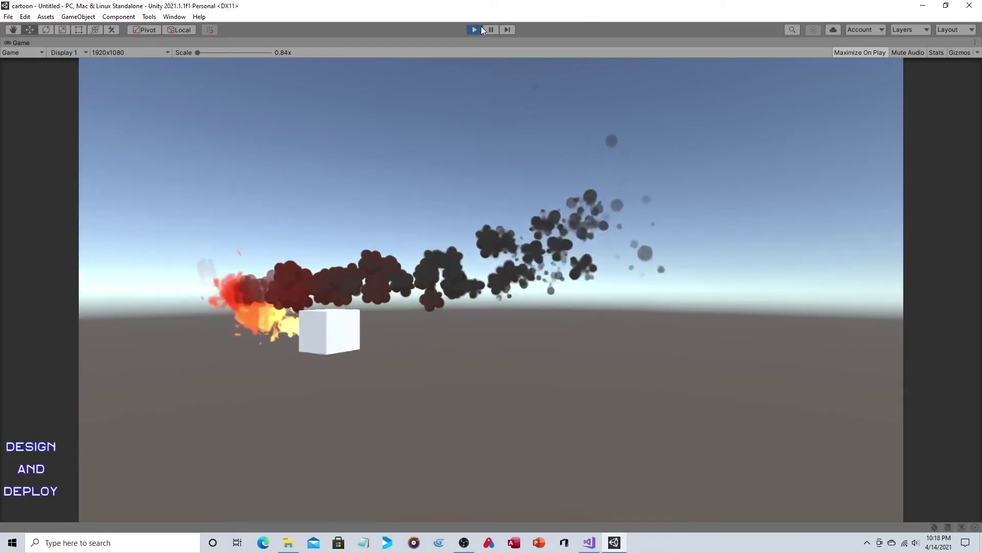
left_click(473, 30)
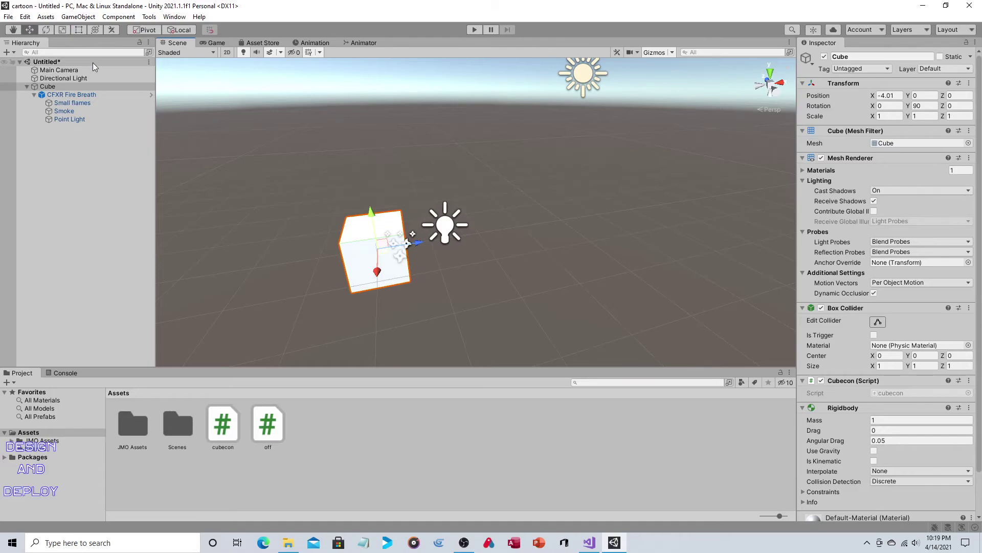
- Select CFXR Fire Breath, orbit the Scene view around the flame, and scroll down its Inspector
left_click(80, 94)
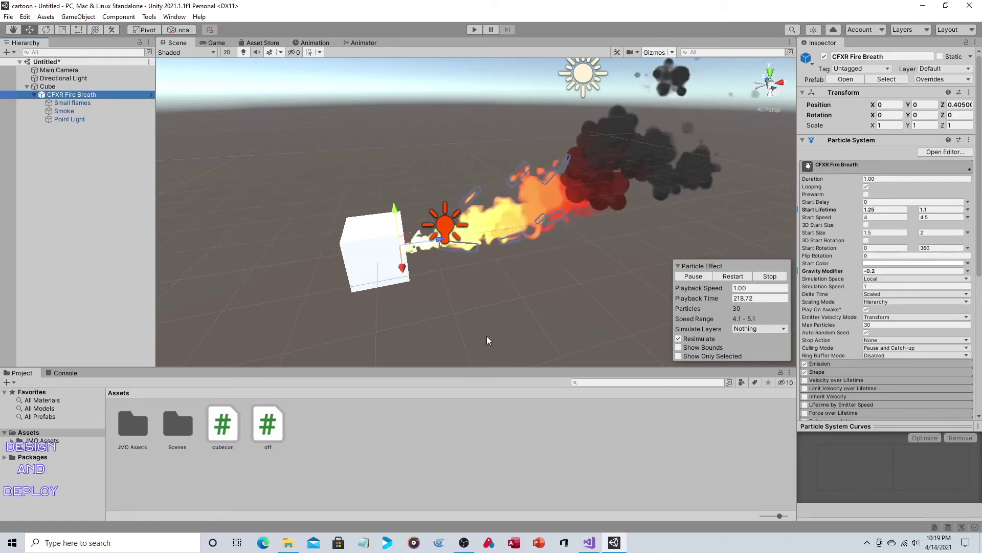
left_click_drag(486, 335, 380, 275, "alt")
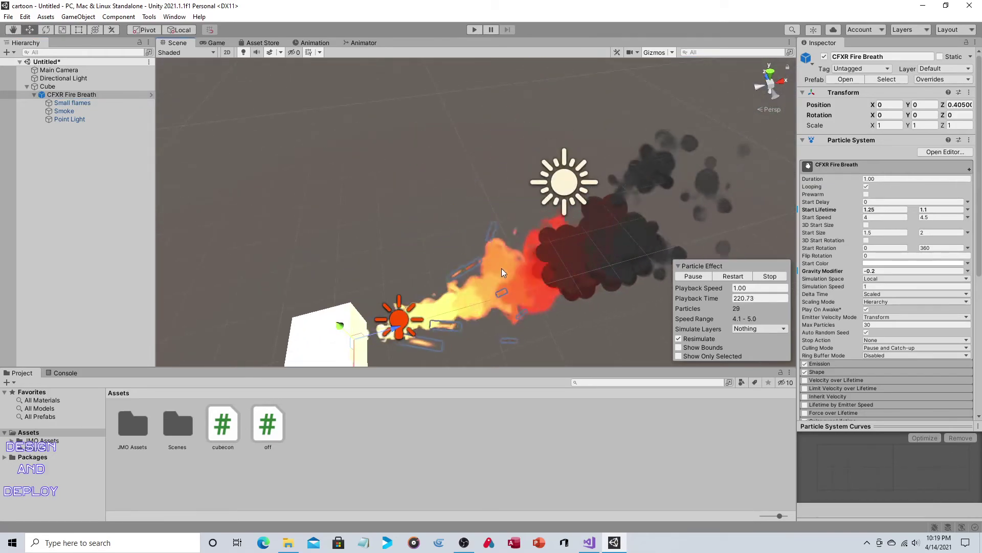
left_click_drag(502, 268, 536, 211, "alt")
scroll(922, 263, "down", 3)
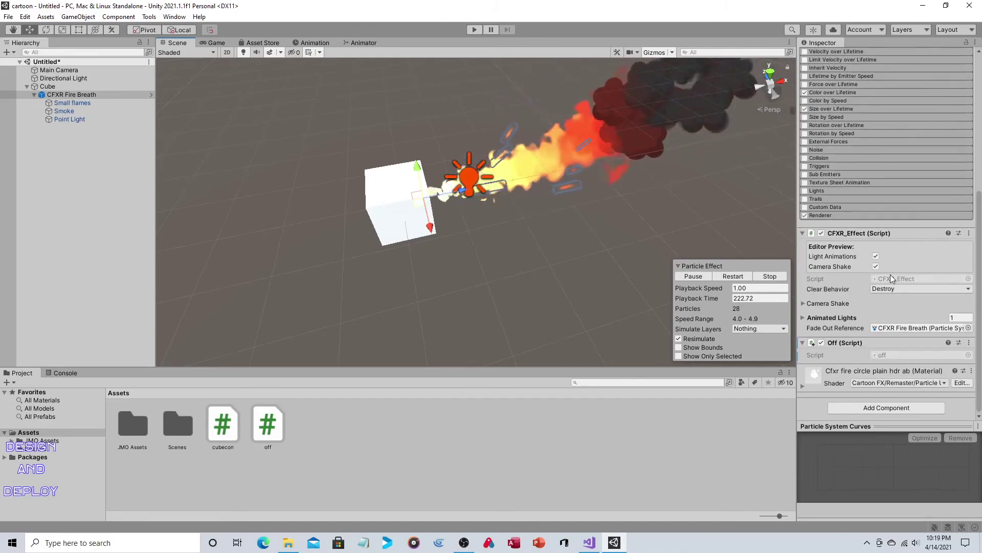
- Add a Box Collider to CFXR Fire Breath, tick Is Trigger, and start shrinking it toward the flame
left_click(841, 411)
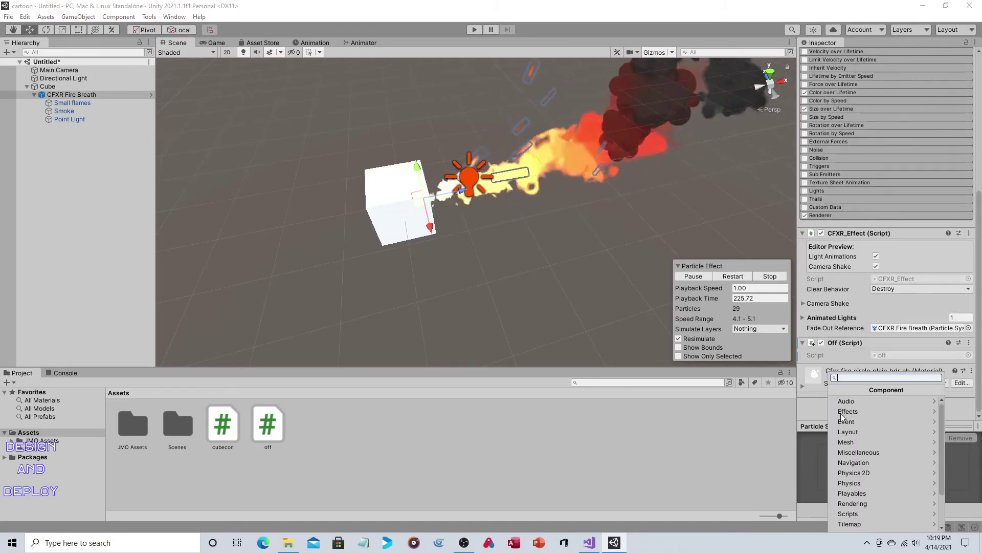
left_click(862, 482)
left_click(855, 401)
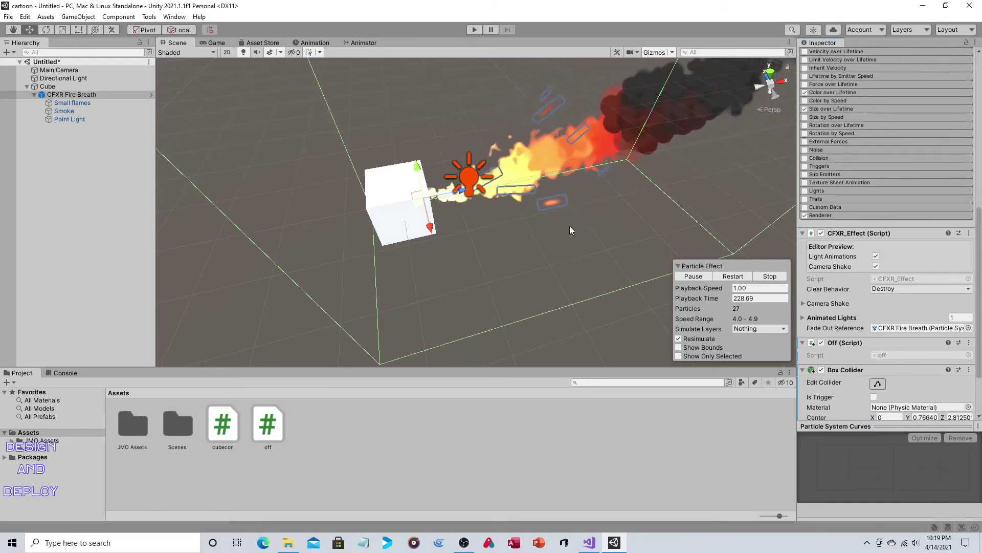
scroll(557, 234, "down", 5)
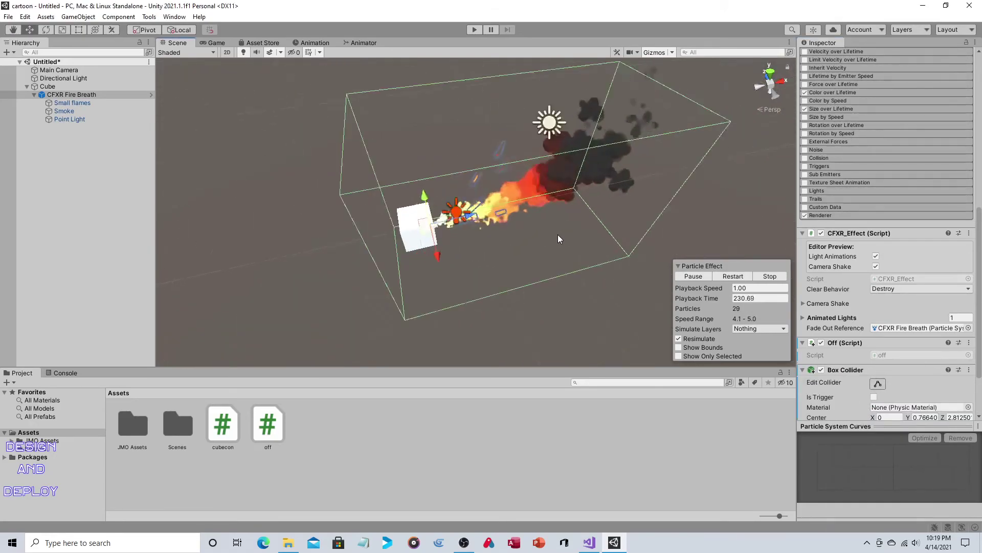
scroll(861, 324, "down", 3)
left_click(874, 324)
left_click(878, 311)
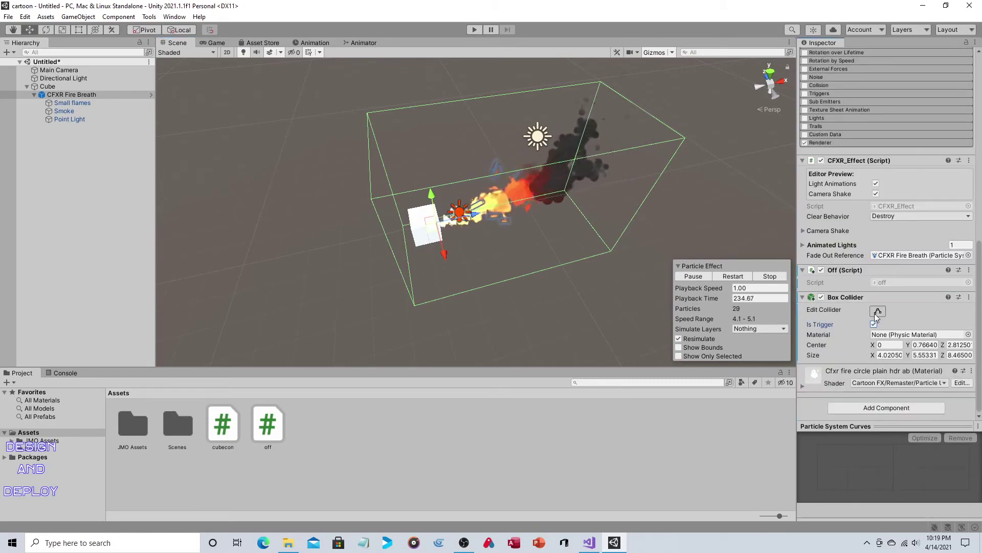
left_click_drag(528, 141, 531, 267)
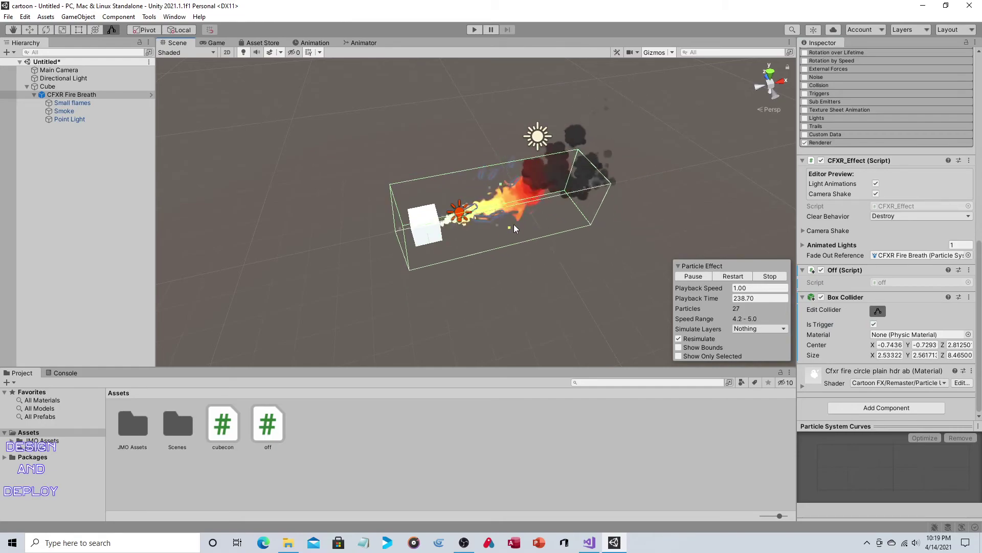
left_click_drag(596, 200, 582, 182)
- Resize the collider's length, left side and bottom to wrap the flame, about 1.65 × 0.89 × 6.88
left_click(427, 224)
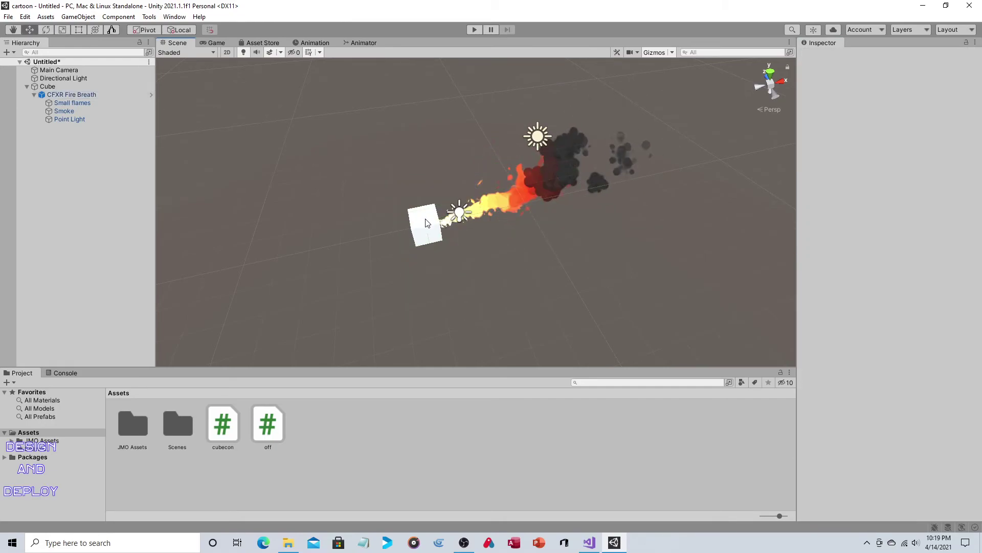
left_click(85, 95)
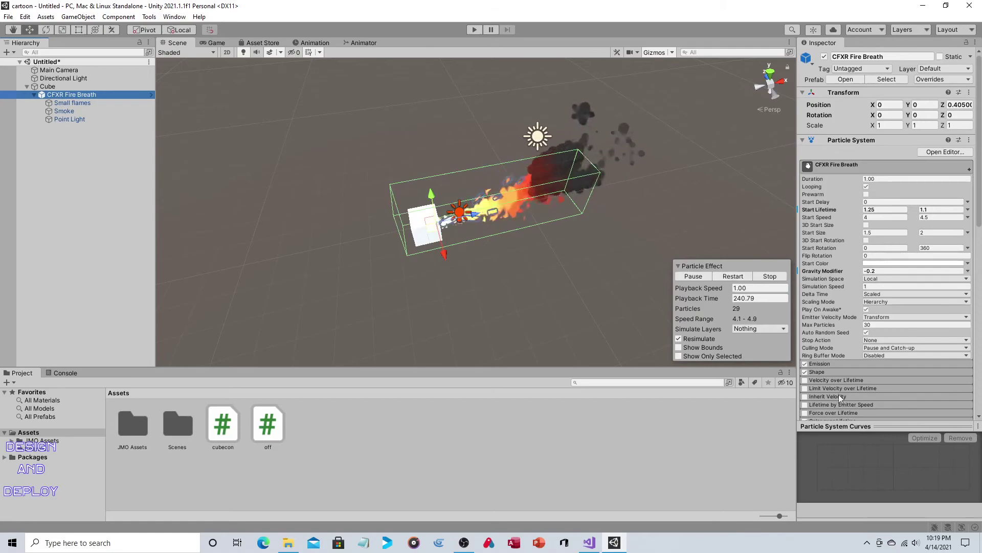
scroll(872, 382, "down", 10)
left_click(878, 310)
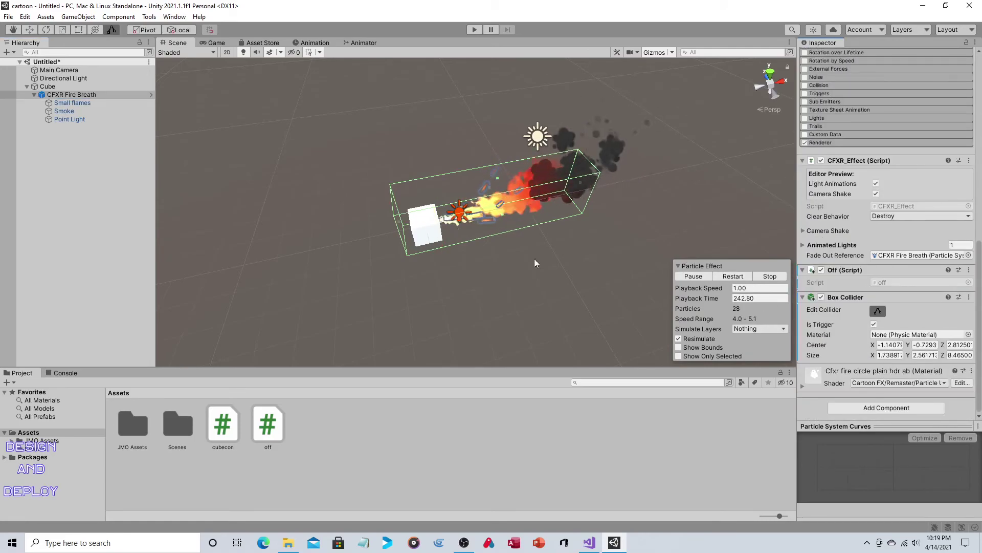
left_click_drag(414, 233, 537, 208)
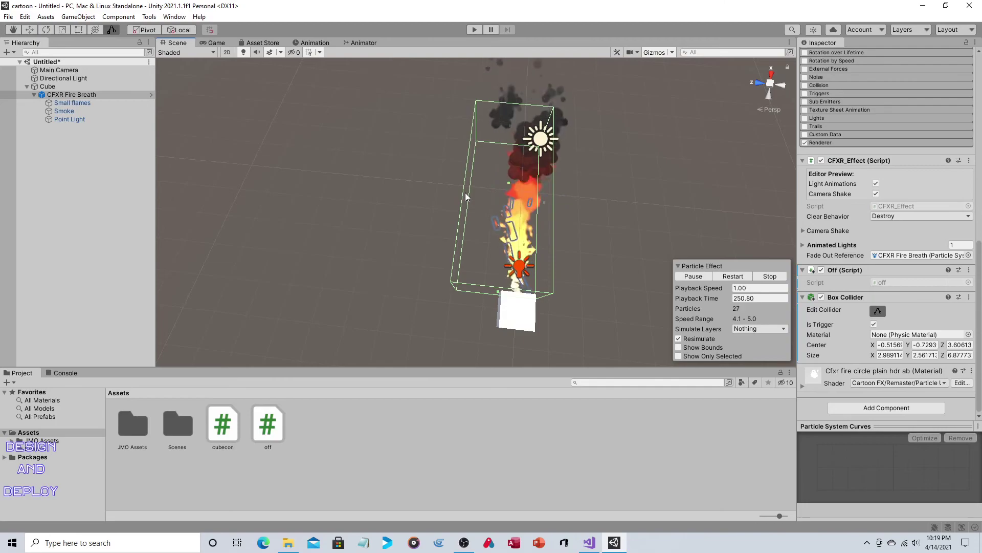
left_click_drag(462, 201, 446, 167)
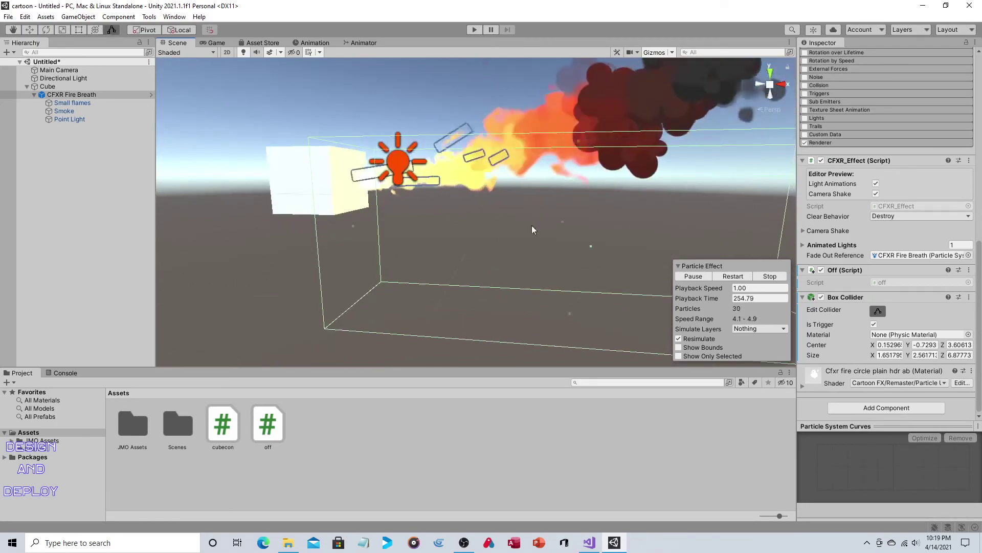
left_click_drag(566, 309, 77, 208)
left_click(64, 204)
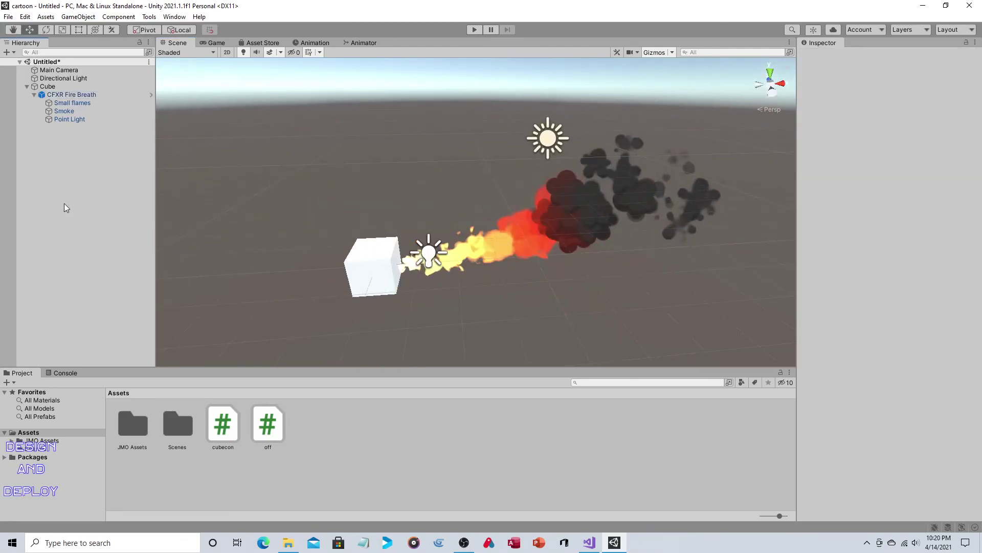